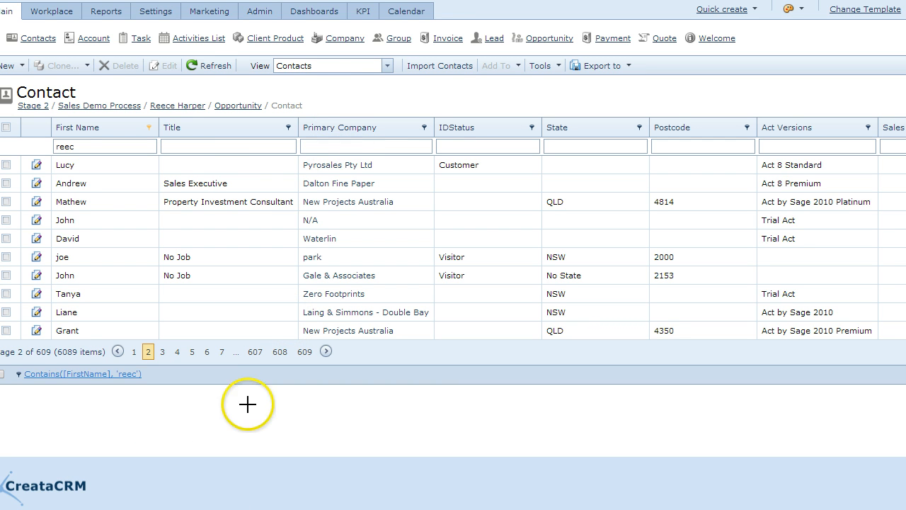
mouse_move(354, 30)
left_mouse_down()
mouse_move(208, 52)
mouse_move(315, 29)
left_mouse_up()
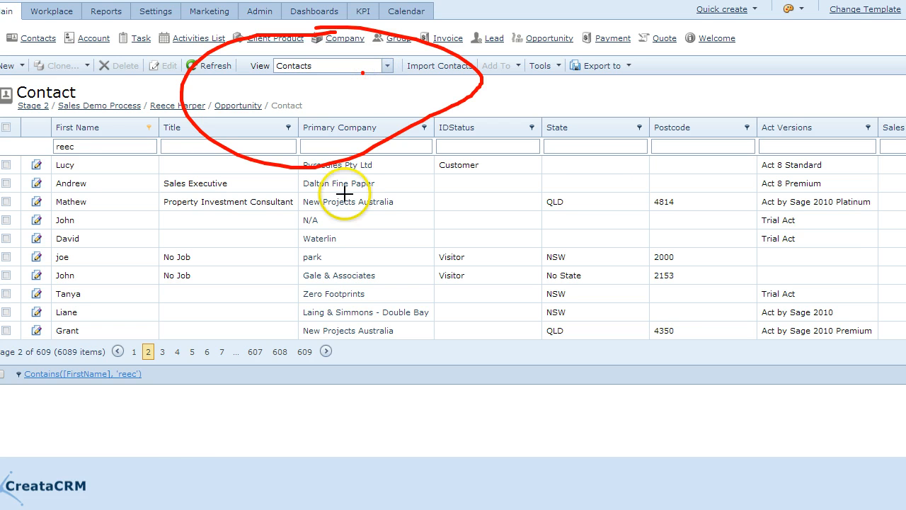
left_click(387, 66)
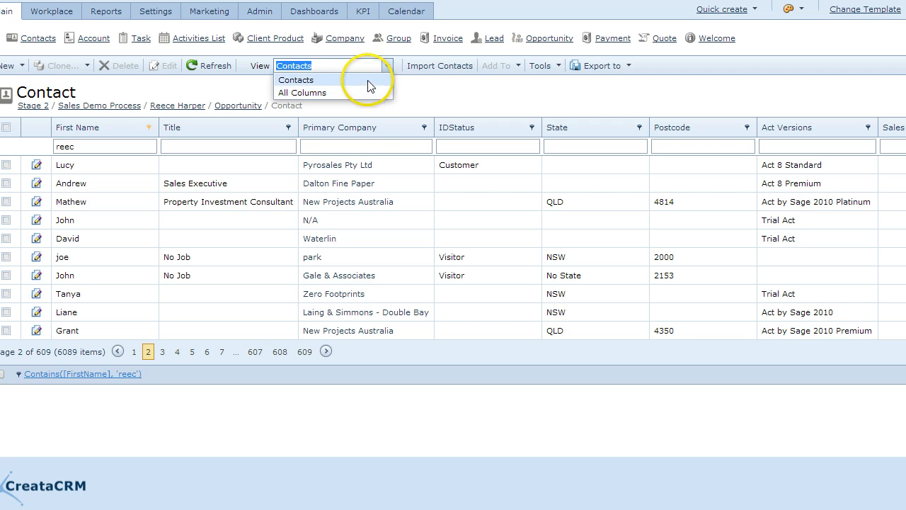
left_click(484, 102)
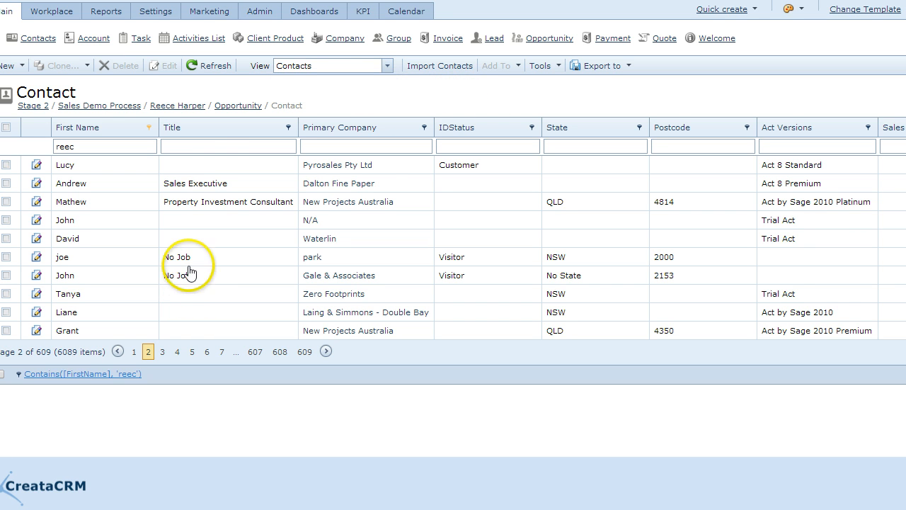
left_click(213, 136)
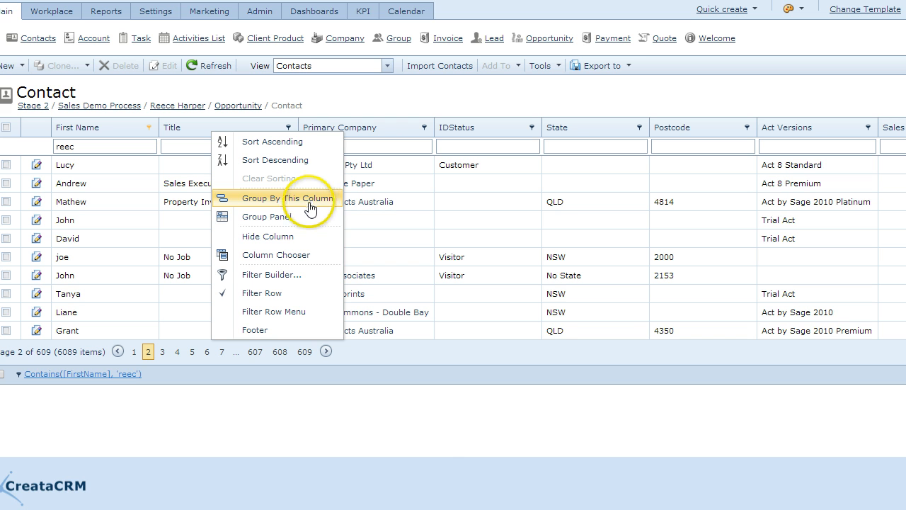
left_click(445, 429)
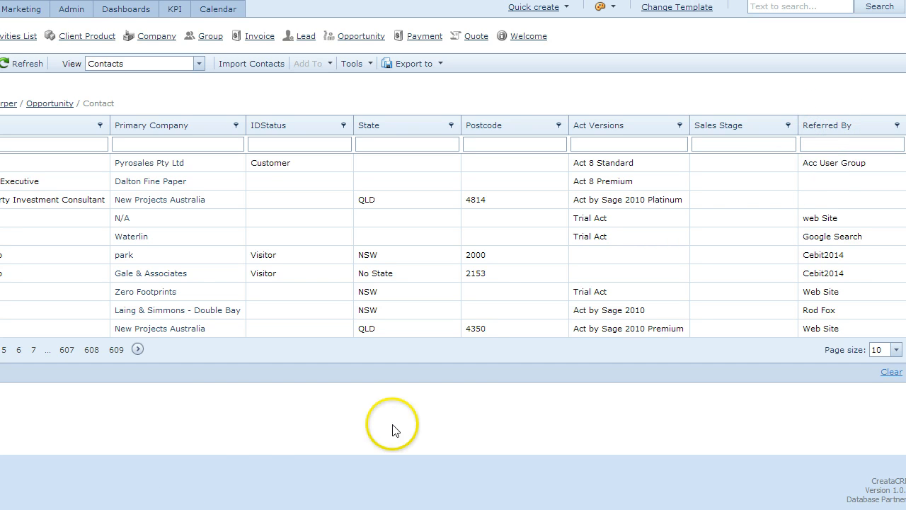
Group the contact list by the Referred By column and browse the groups up to page 4
right_click(820, 127)
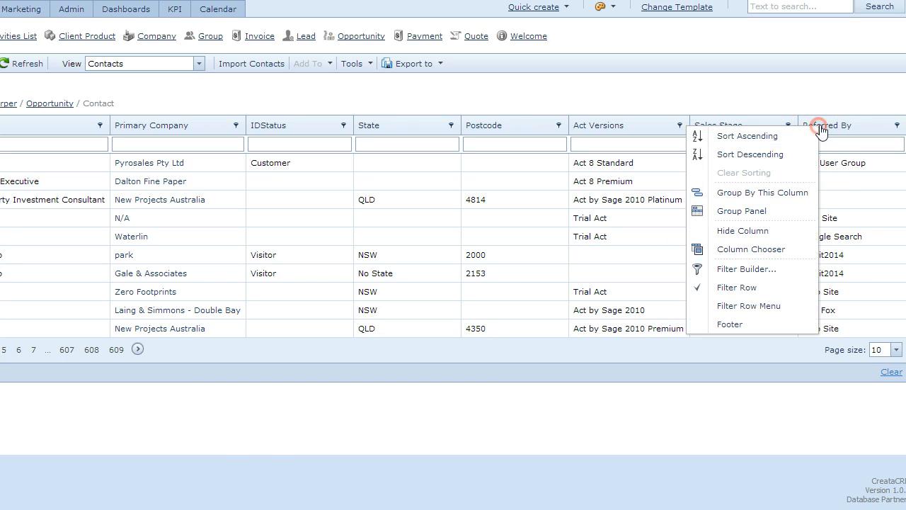
left_click(772, 193)
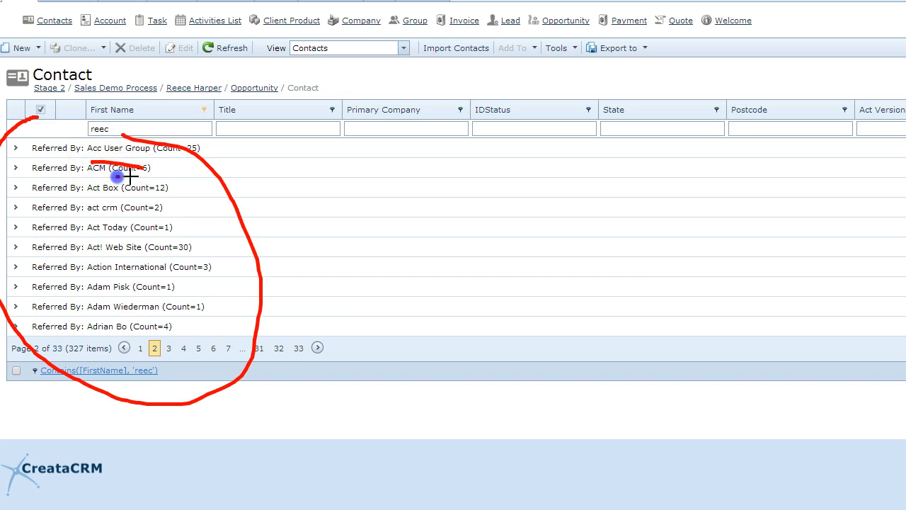
left_click(169, 348)
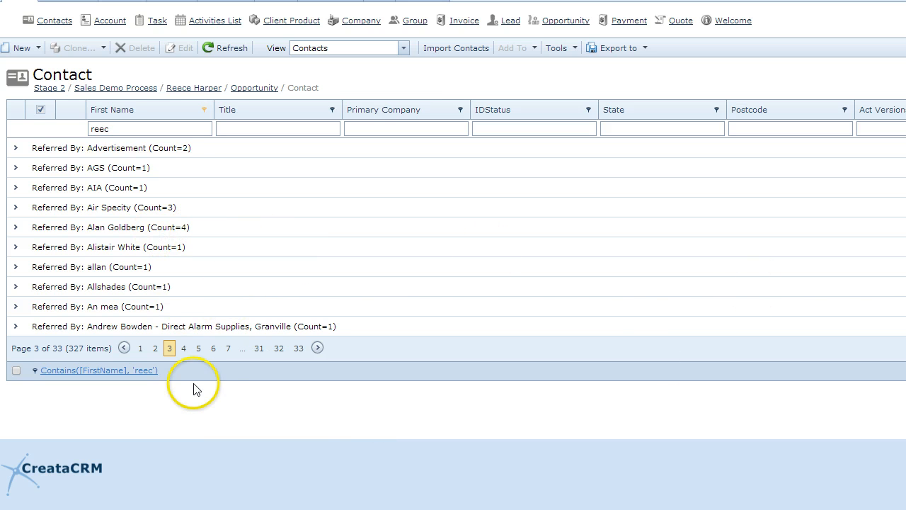
left_click(183, 347)
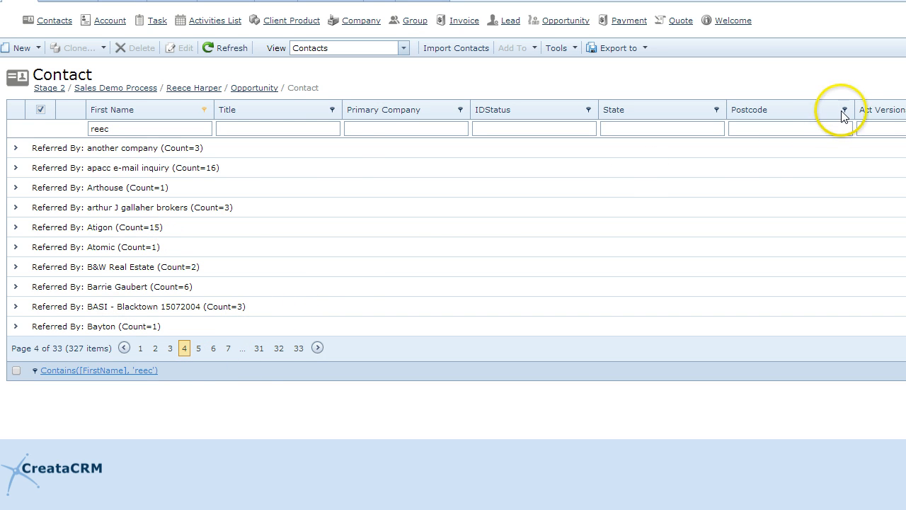
Add Act Versions as a second grouping level, and expand and collapse the "another company" group to inspect its subgroups
left_click(864, 110)
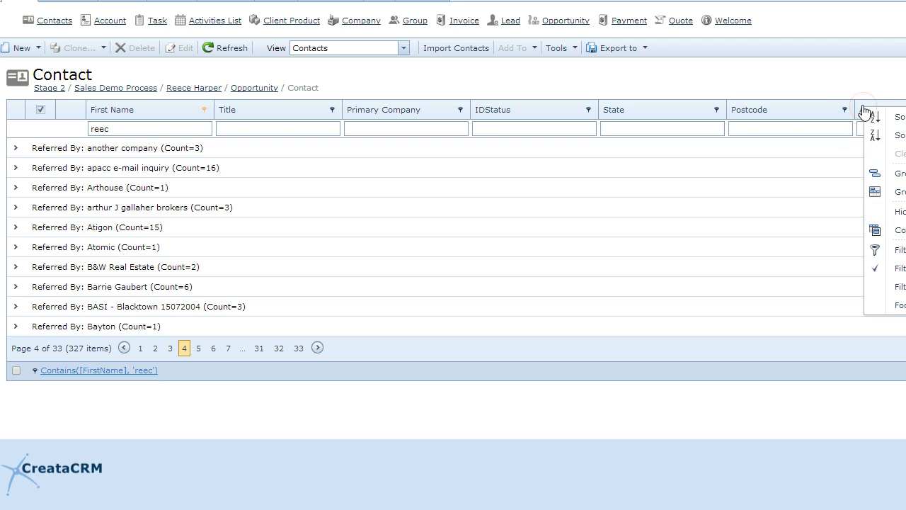
left_click(902, 174)
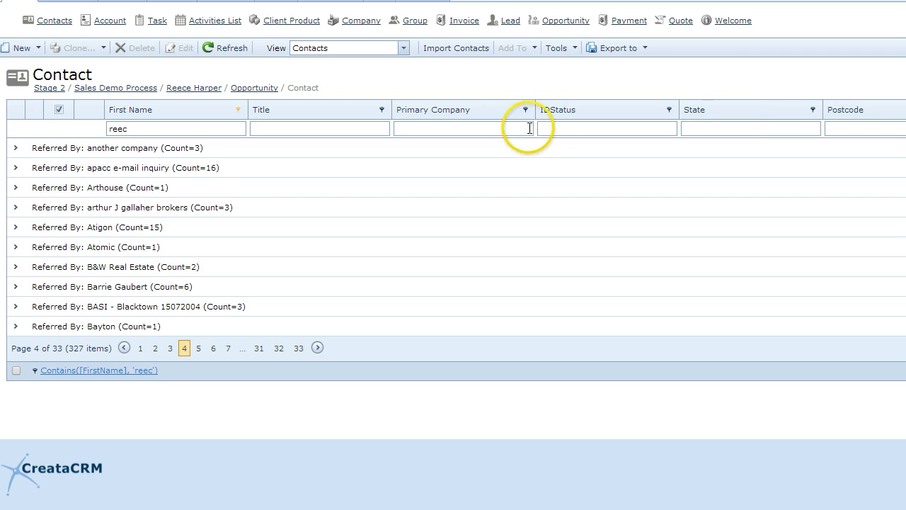
left_click(17, 148)
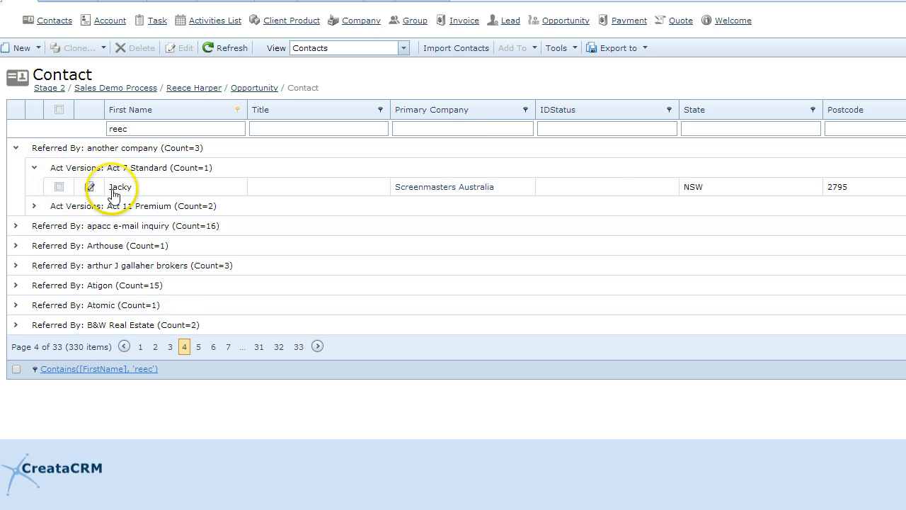
left_click(35, 168)
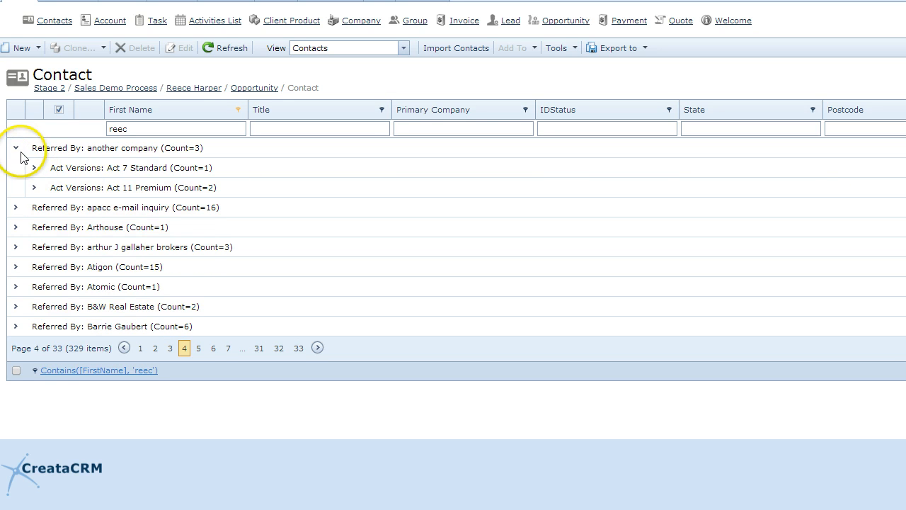
left_click(83, 169)
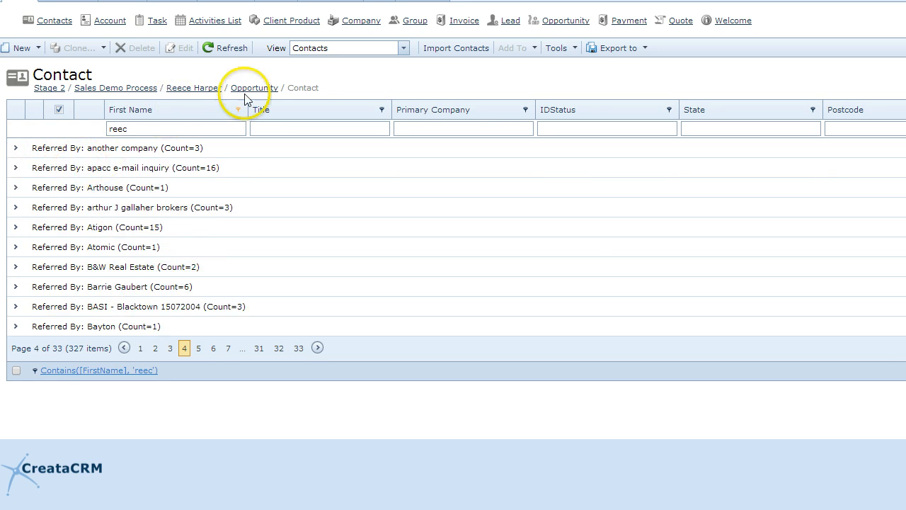
Show the group panel above the contact list and add IDStatus as the third grouping level
right_click(269, 115)
left_click(326, 203)
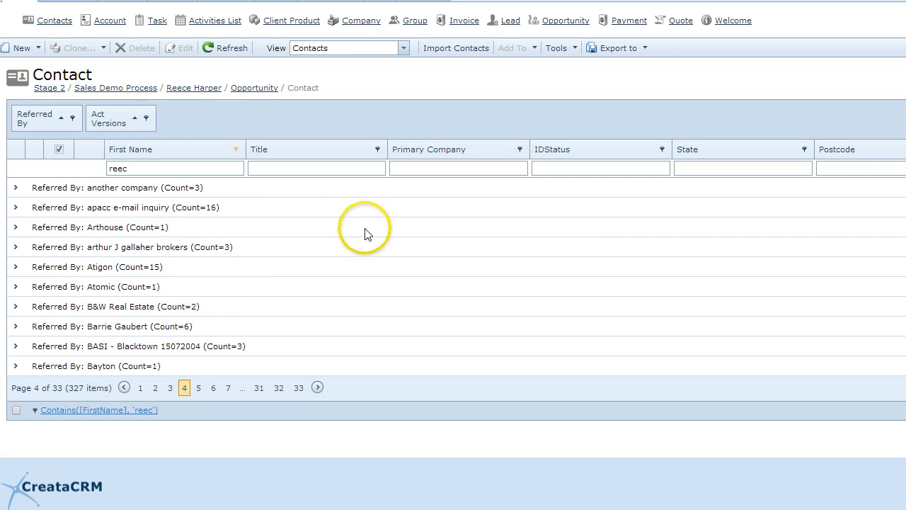
left_click_drag(184, 162, 227, 141)
mouse_move(118, 124)
left_mouse_down()
mouse_move(257, 154)
mouse_move(128, 123)
left_mouse_up()
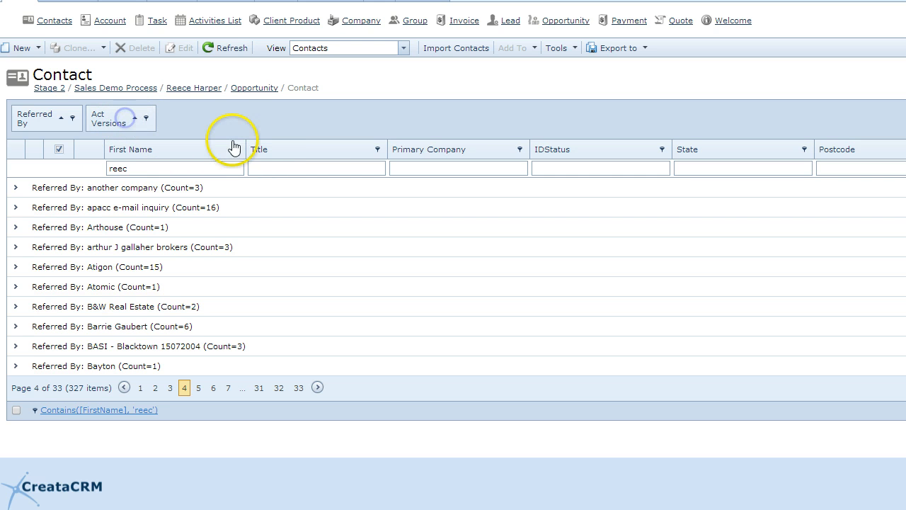
left_click_drag(572, 156, 244, 124)
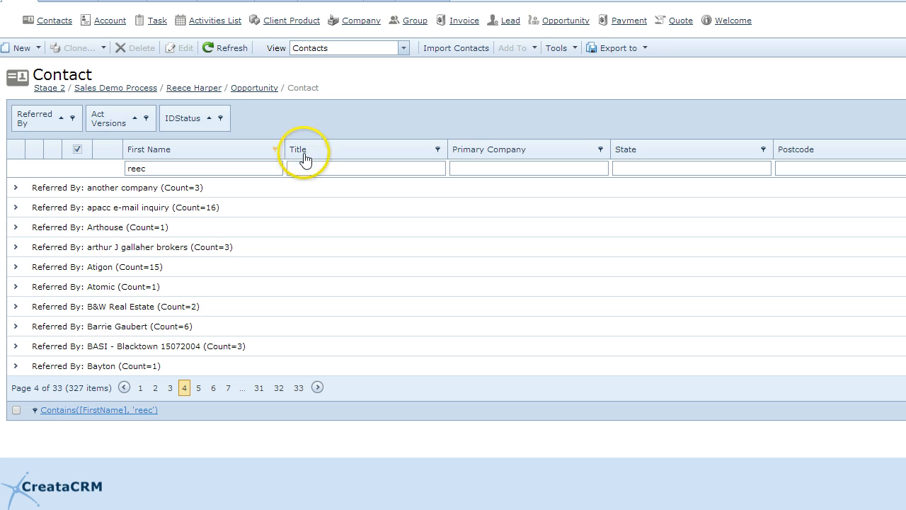
Clear all grouping from the contact list and hide the group panel
right_click(313, 130)
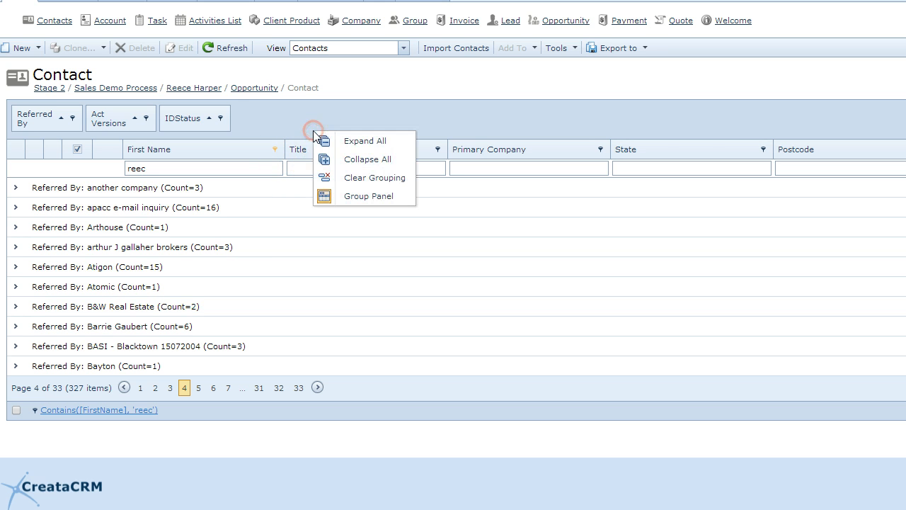
left_click(368, 162)
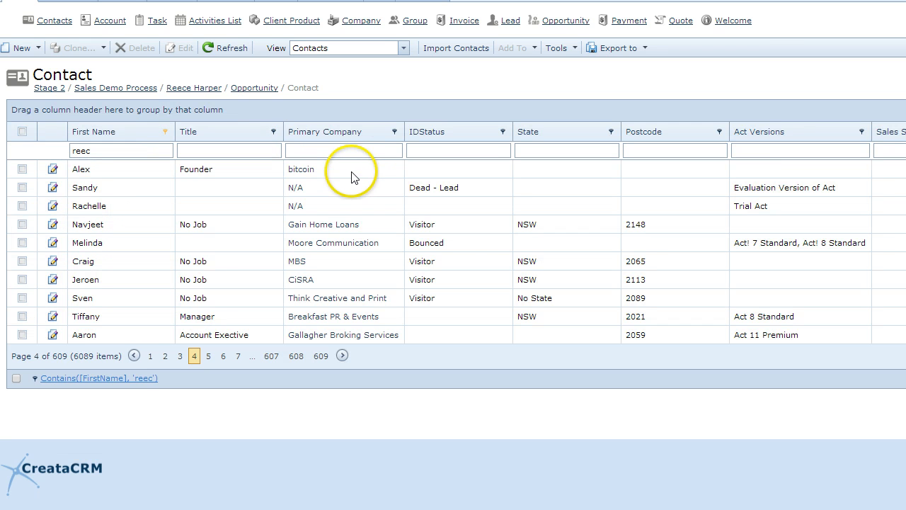
right_click(295, 118)
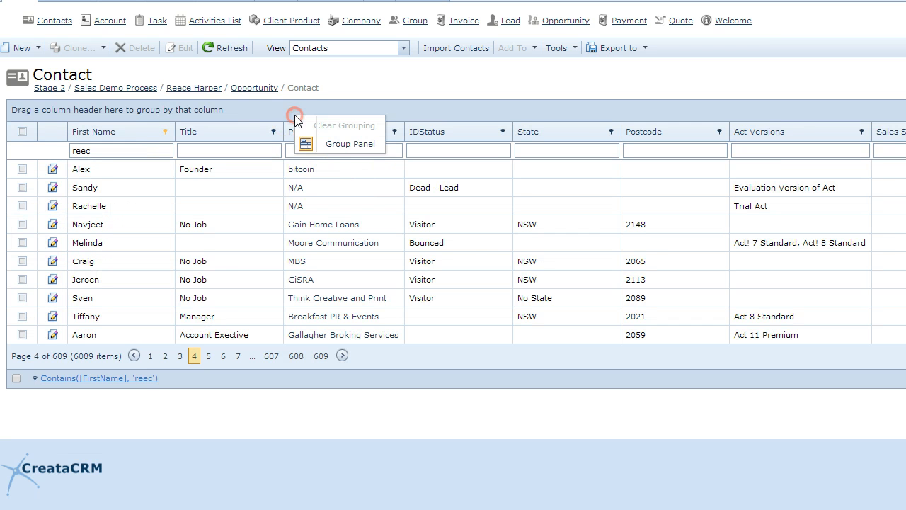
left_click(317, 145)
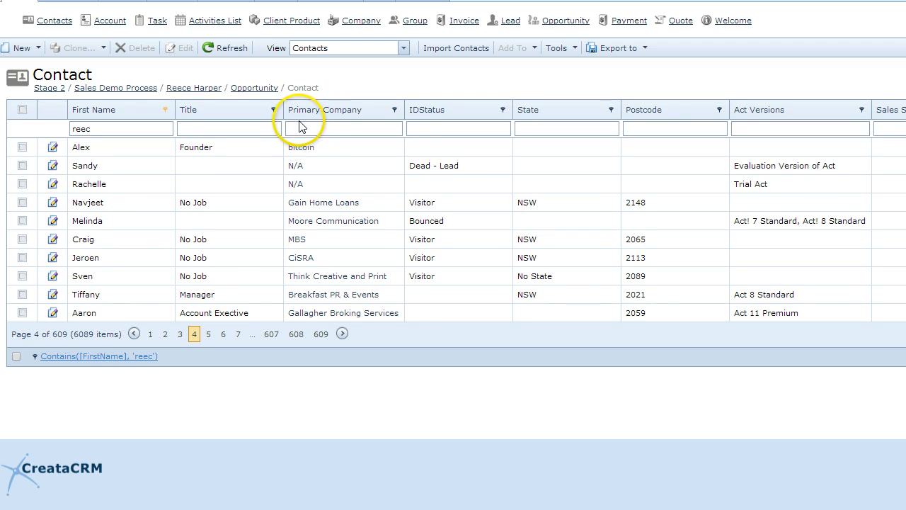
Hide the Title column in the contact list
right_click(300, 113)
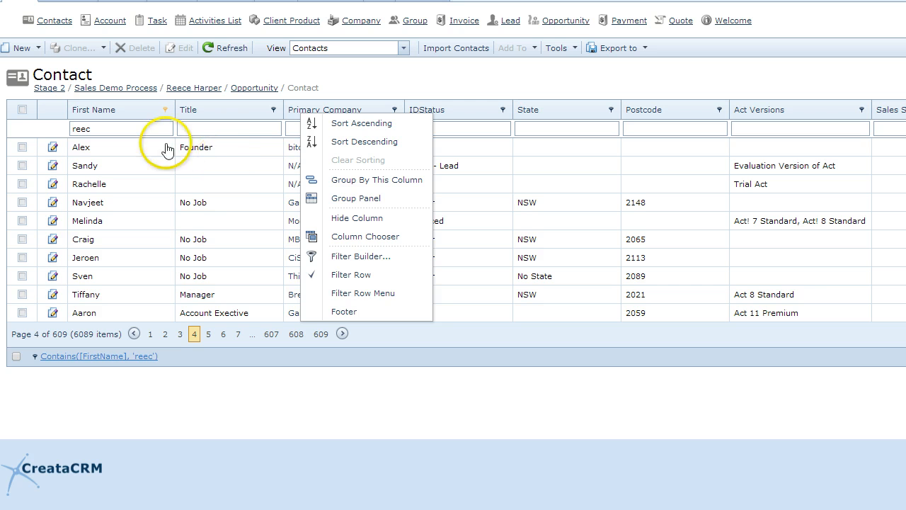
right_click(221, 116)
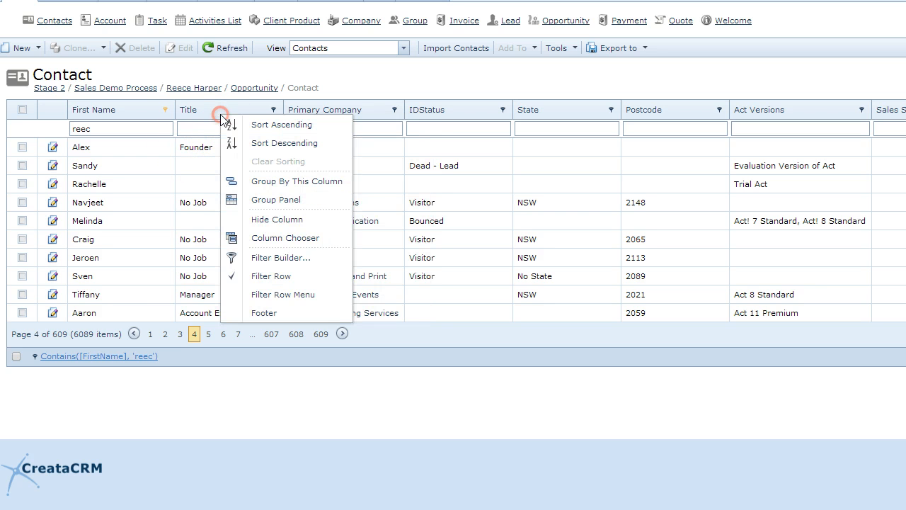
left_click(303, 226)
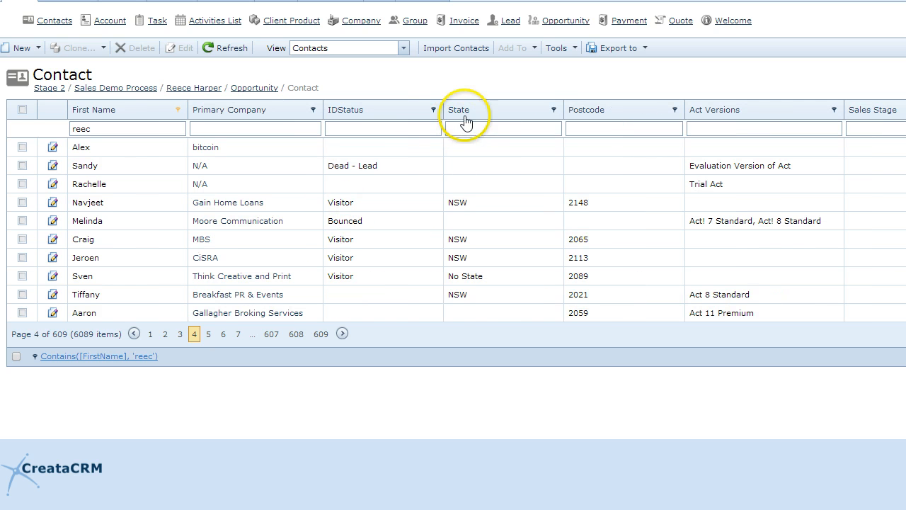
Look over the additional fields offered by the column chooser and close it without adding any
right_click(465, 121)
left_click(531, 246)
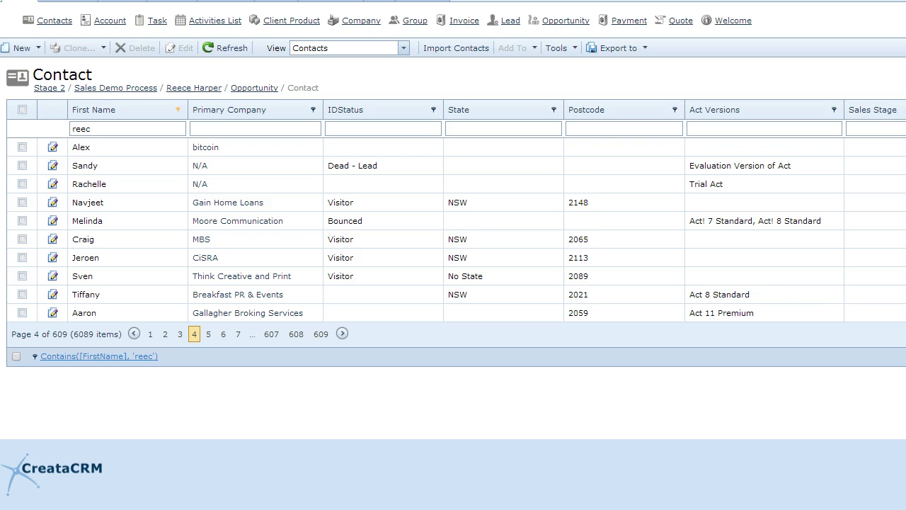
left_click_drag(562, 115, 615, 116)
left_click(490, 173)
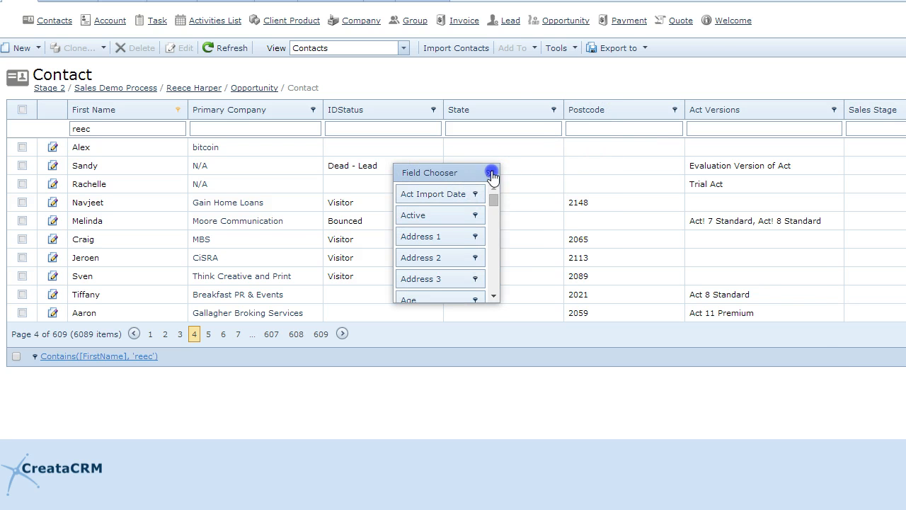
right_click(284, 107)
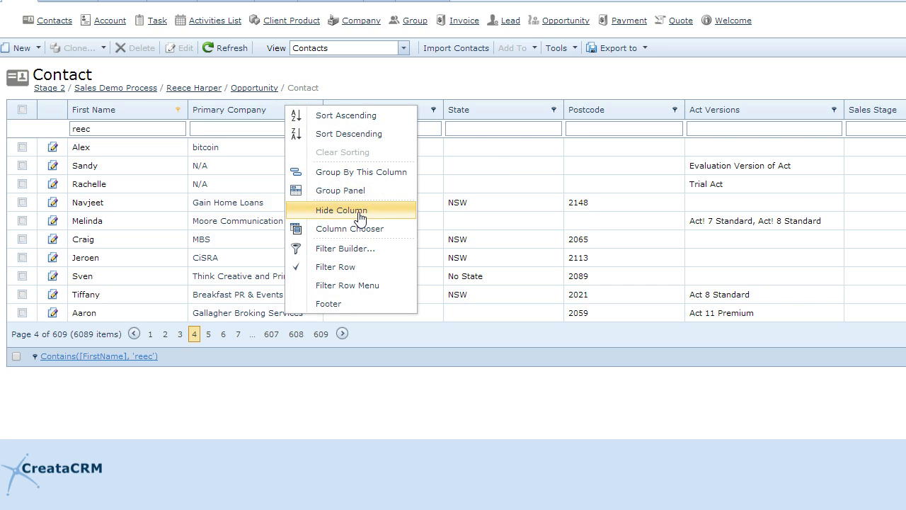
left_click(424, 83)
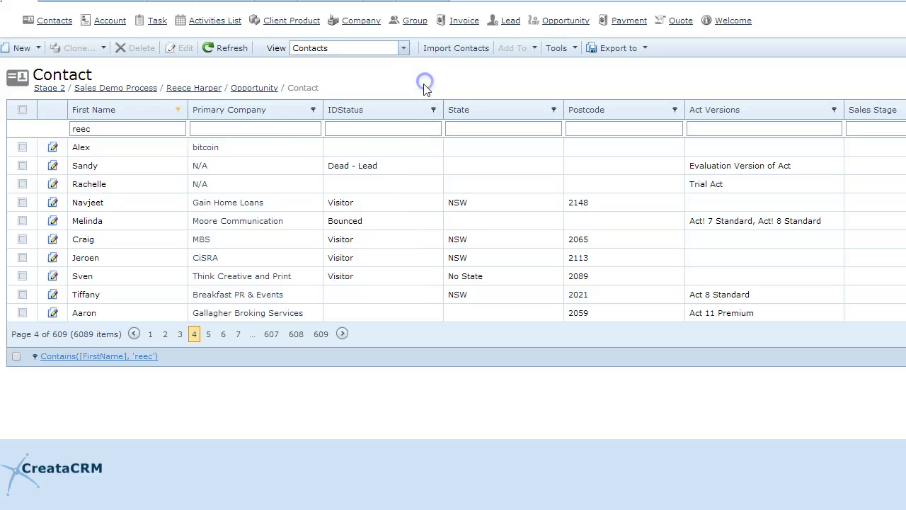
Open the filter builder for the contact list and change its condition to State Contains NSW
right_click(279, 117)
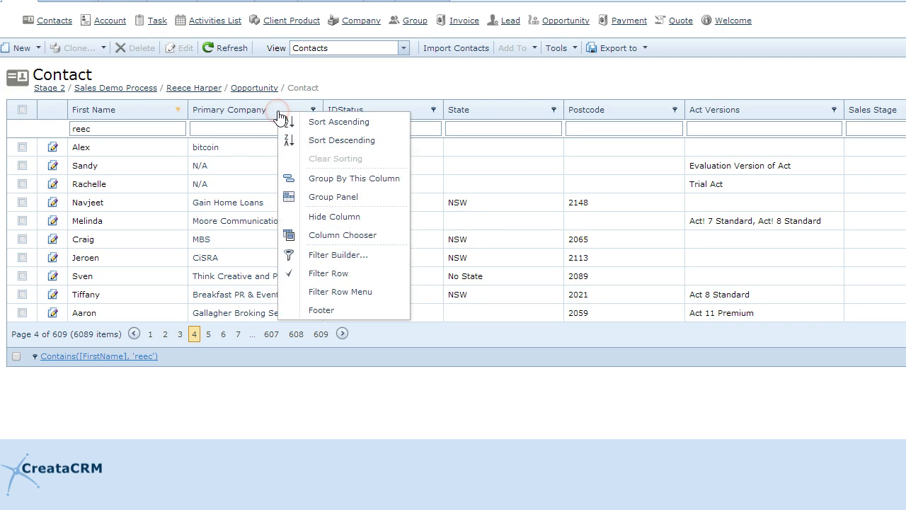
left_click(375, 254)
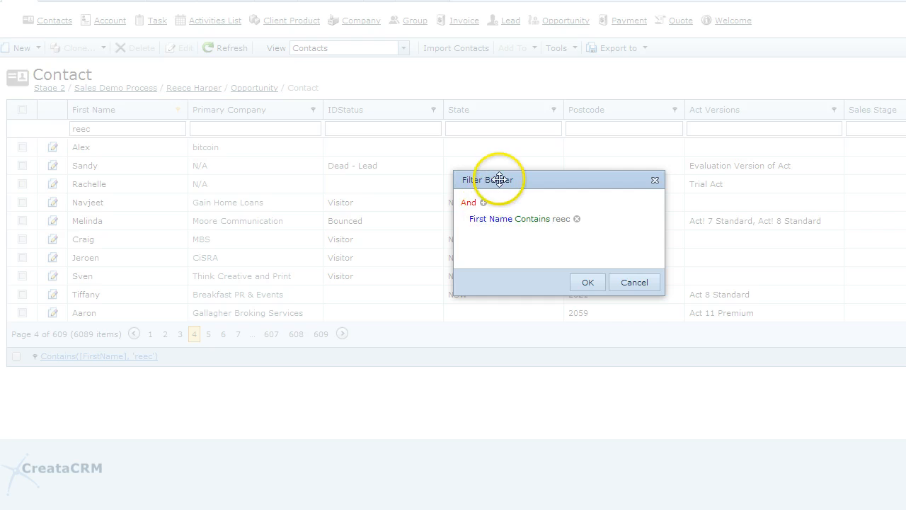
left_click_drag(500, 180, 255, 136)
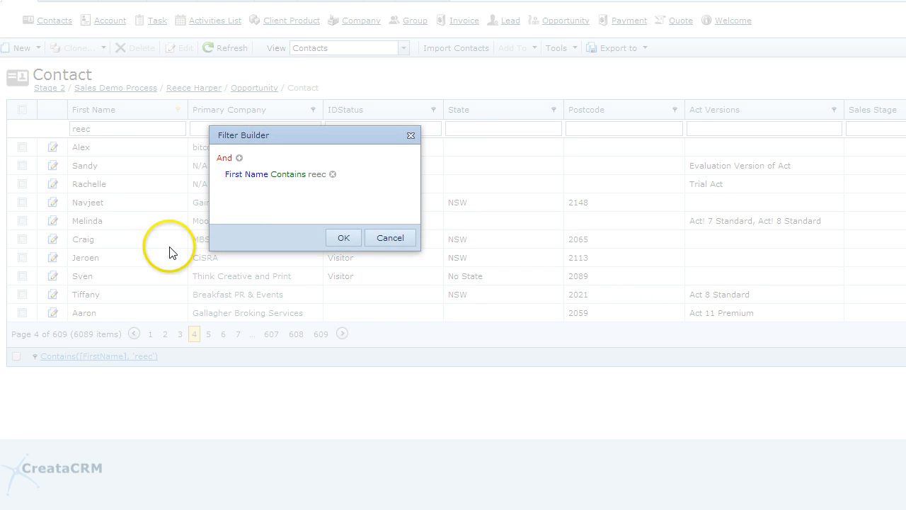
left_click(251, 175)
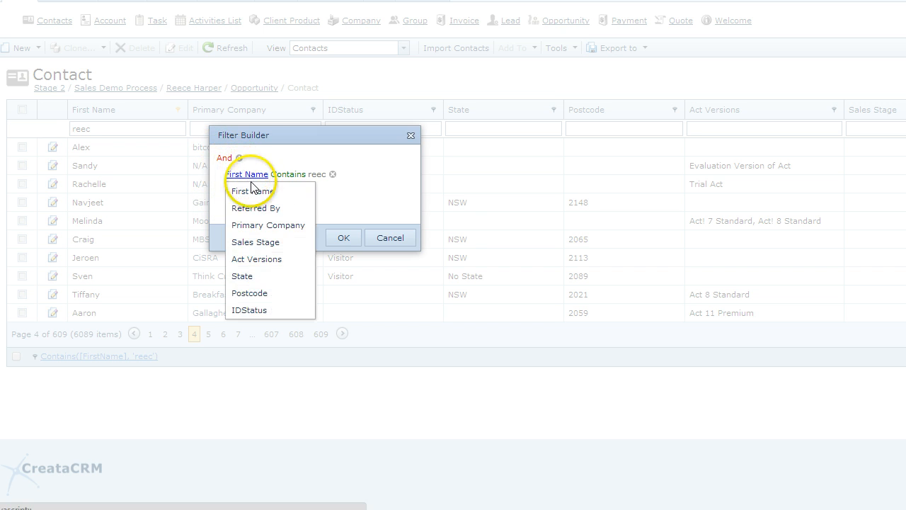
left_click(283, 275)
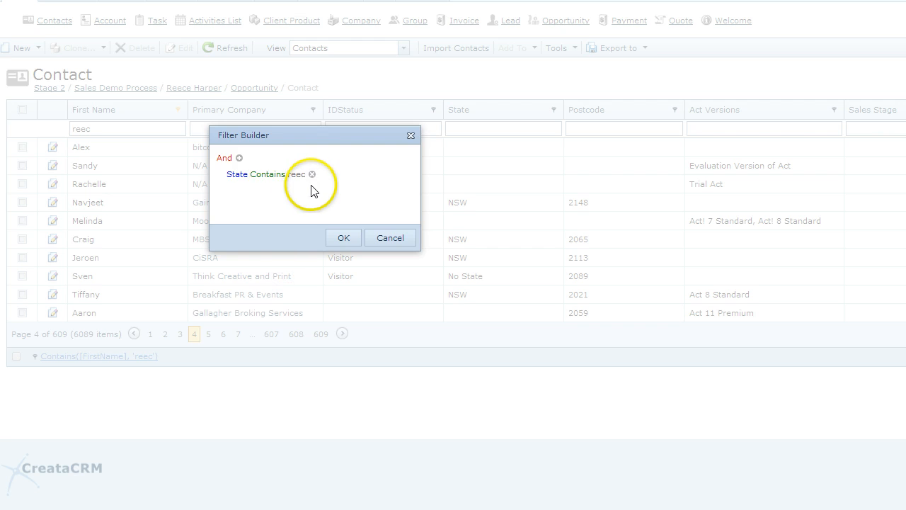
left_click(297, 176)
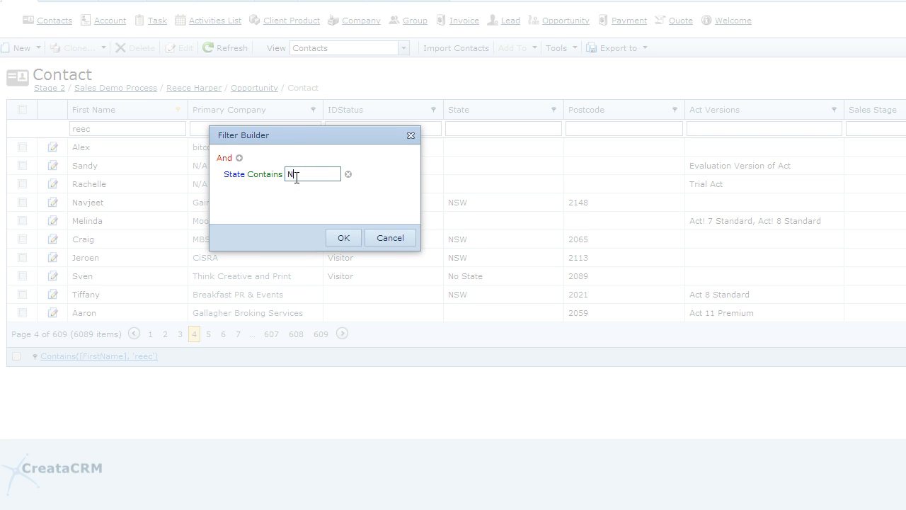
type("NSW")
Add a second condition, IDStatus Contains Customer, to the filter and apply it to the contact list
left_click(238, 157)
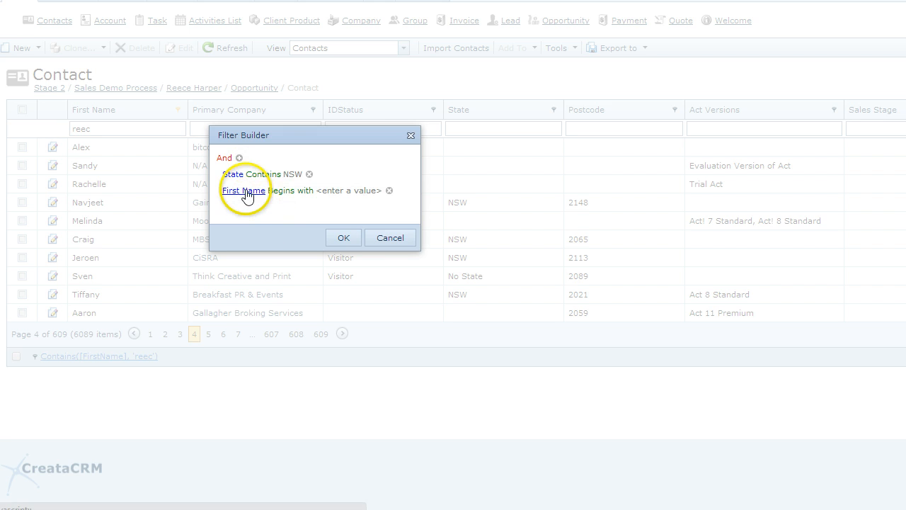
left_click(244, 191)
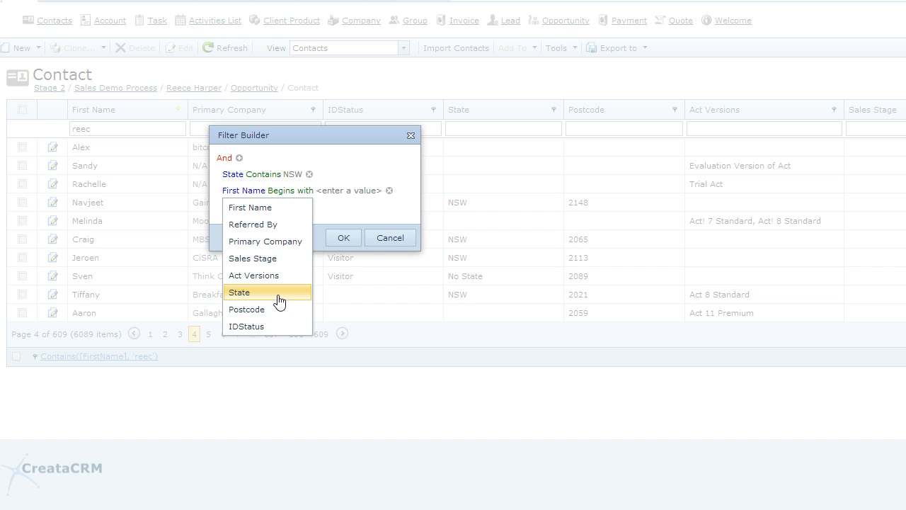
left_click(268, 325)
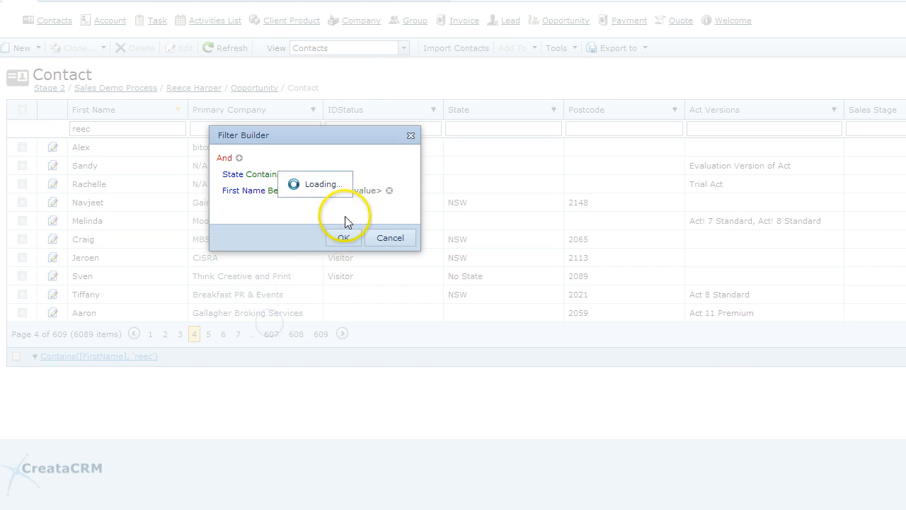
left_click(363, 191)
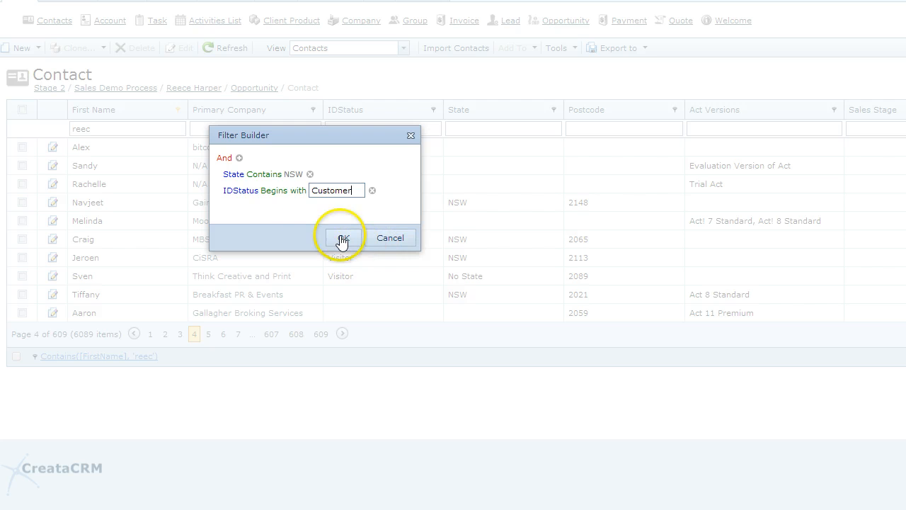
left_click(276, 200)
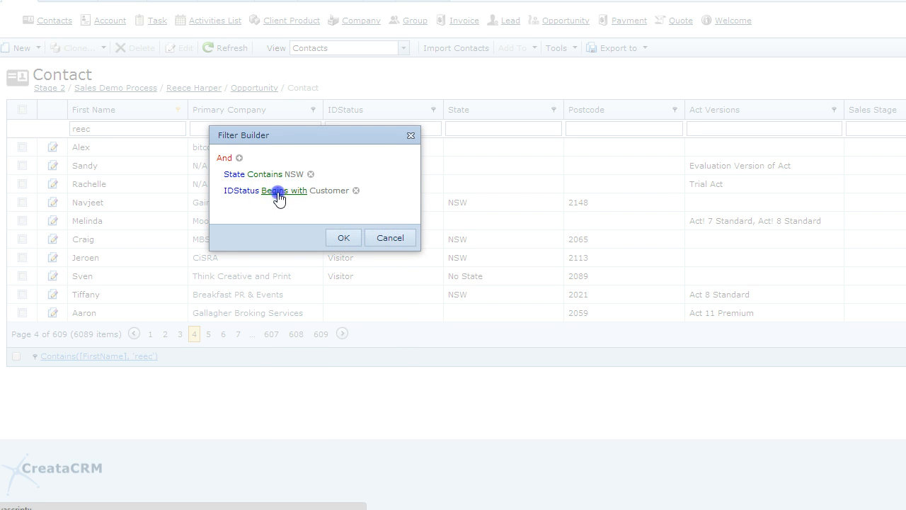
left_click(277, 191)
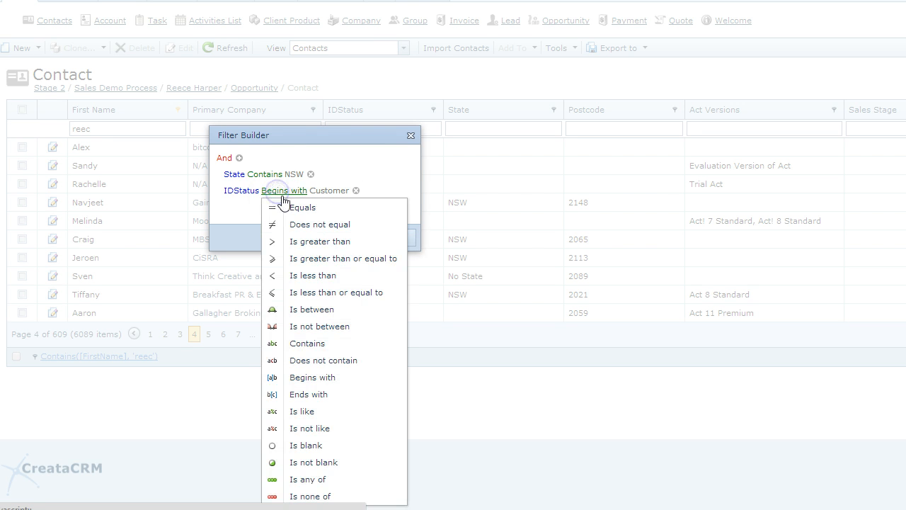
left_click(334, 345)
left_click(340, 239)
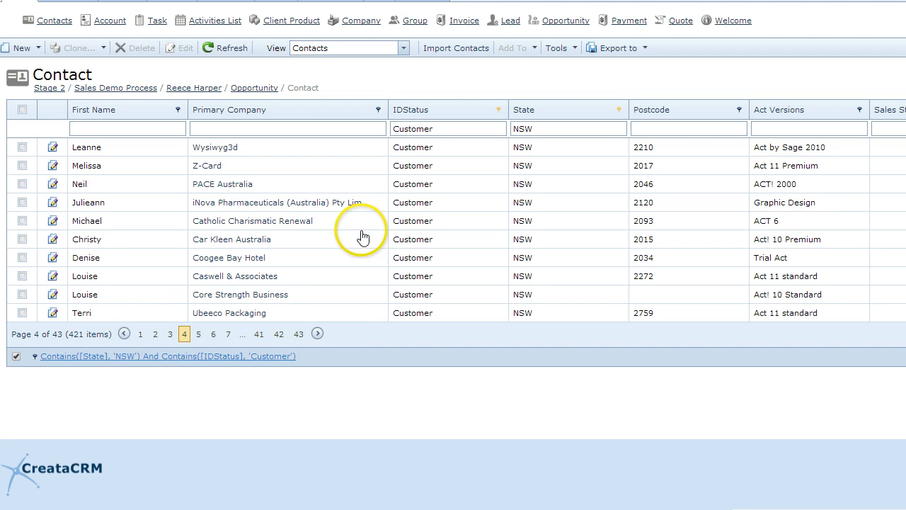
mouse_move(62, 335)
left_mouse_down()
mouse_move(90, 334)
mouse_move(50, 329)
mouse_move(135, 314)
mouse_move(92, 347)
left_mouse_up()
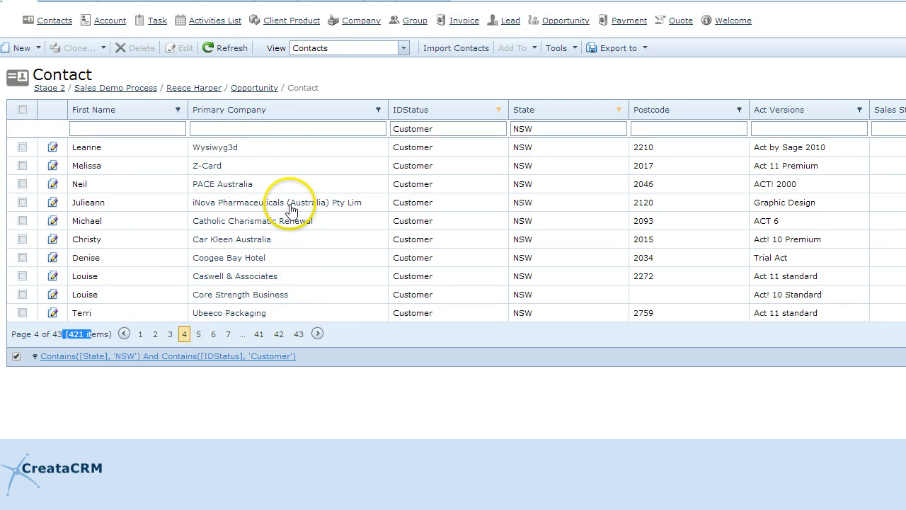
Hide the contact list's filter row and show it again
right_click(294, 114)
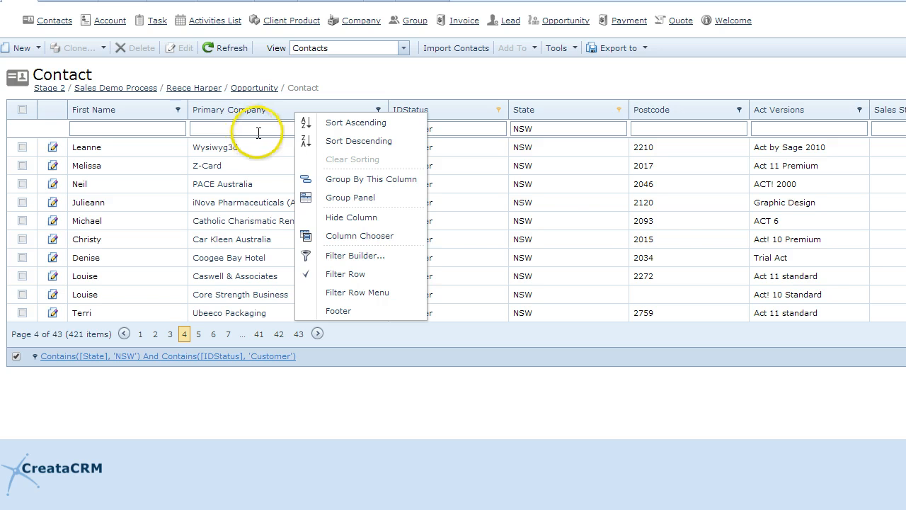
left_click(344, 275)
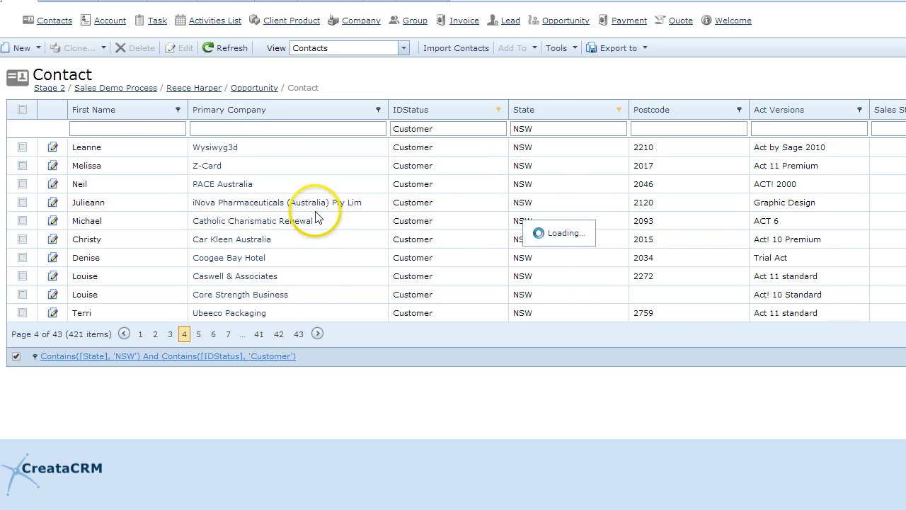
right_click(259, 112)
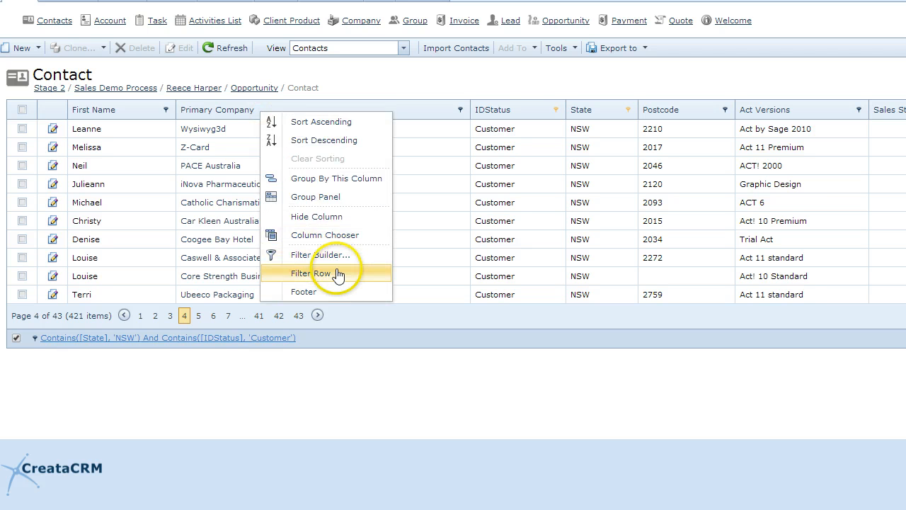
left_click(334, 274)
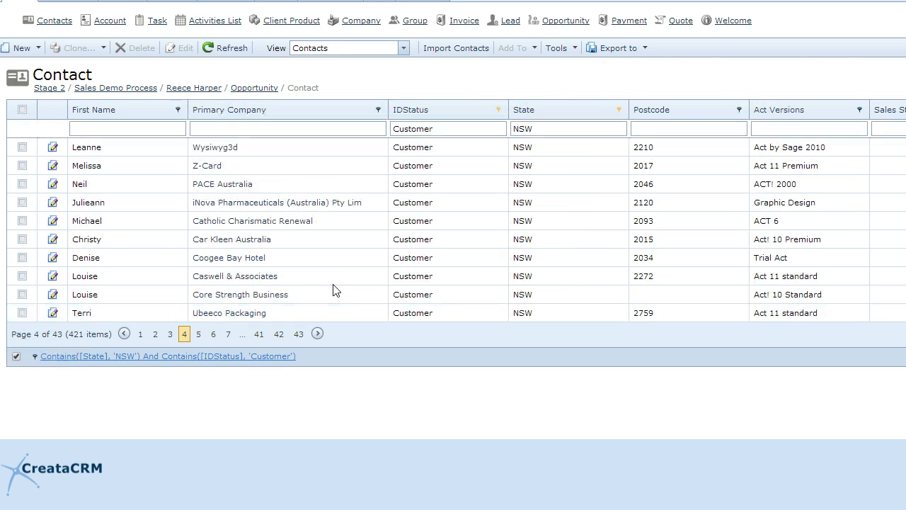
Filter the First Name column by the contact's first name in the filter row, and switch the combined filter off
left_click(259, 127)
left_click(166, 127)
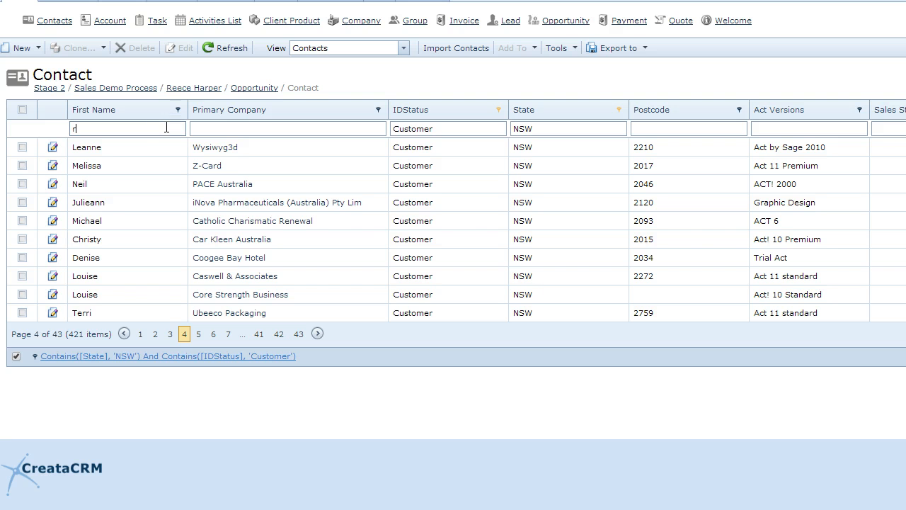
type("reece")
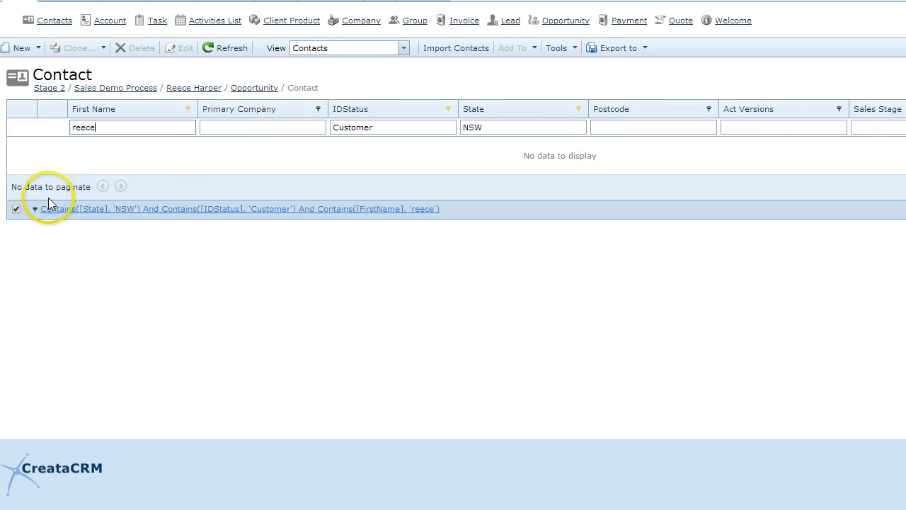
left_click(15, 209)
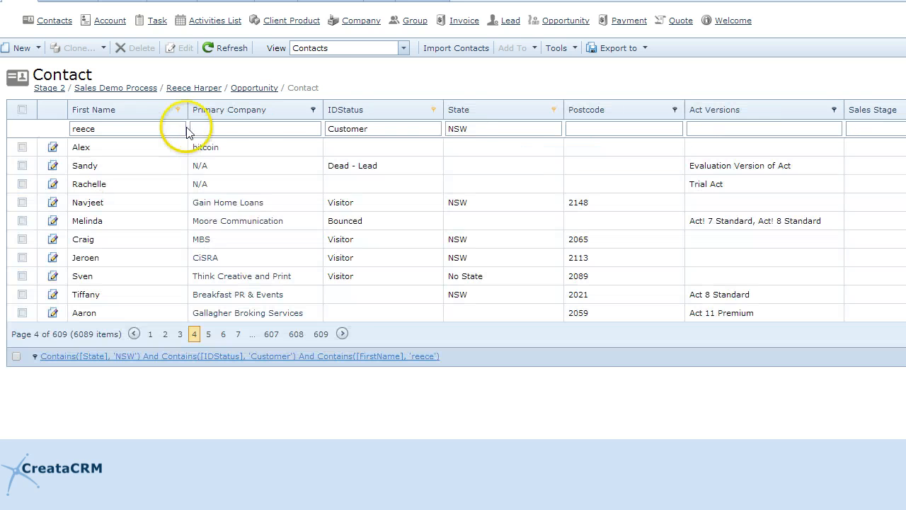
Turn on the filter row menu for the contact list and set the First Name filter's operator to Doesn't contain
right_click(238, 115)
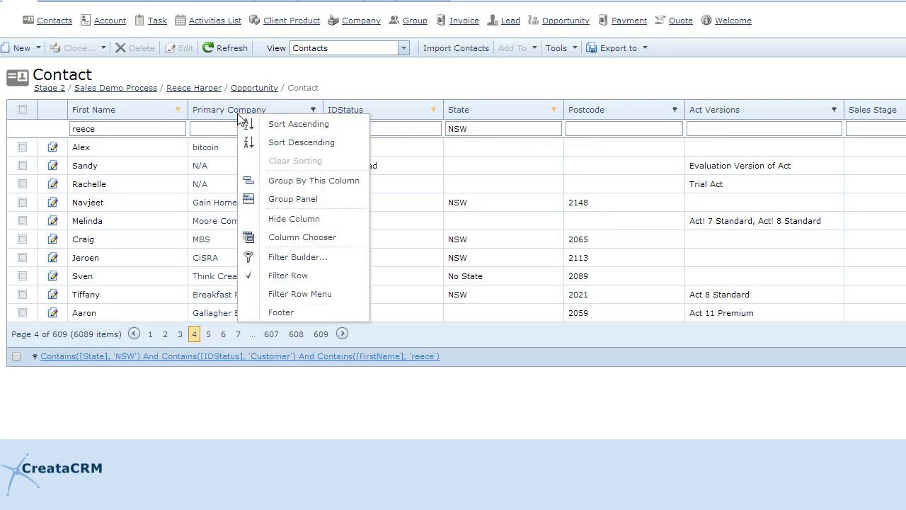
left_click(330, 296)
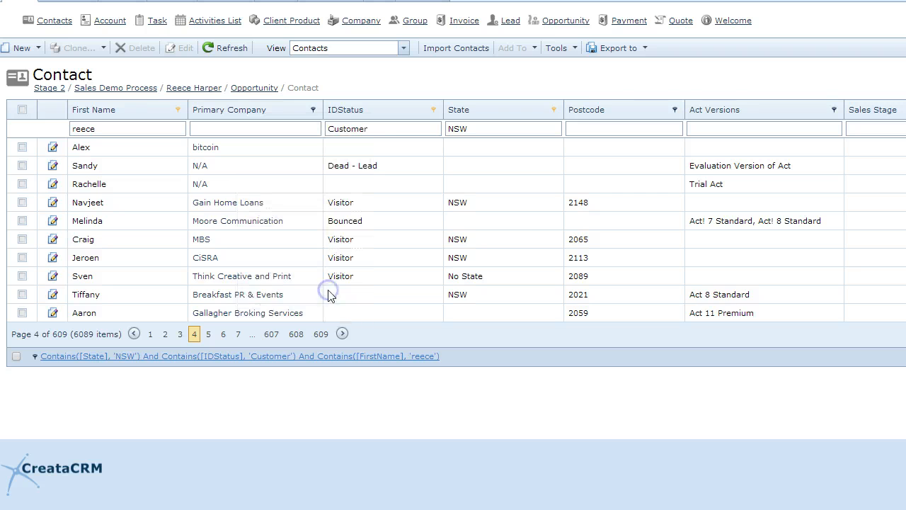
left_click(488, 128)
left_click(394, 128)
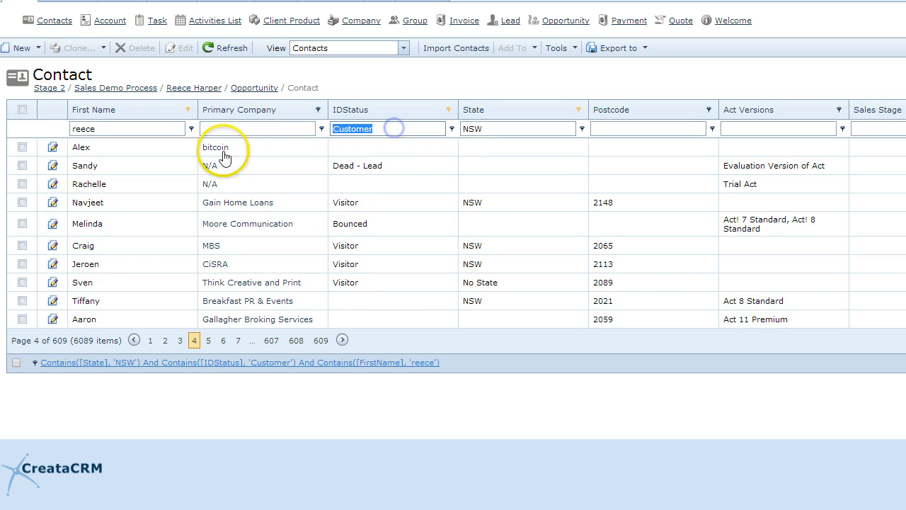
left_click(105, 128)
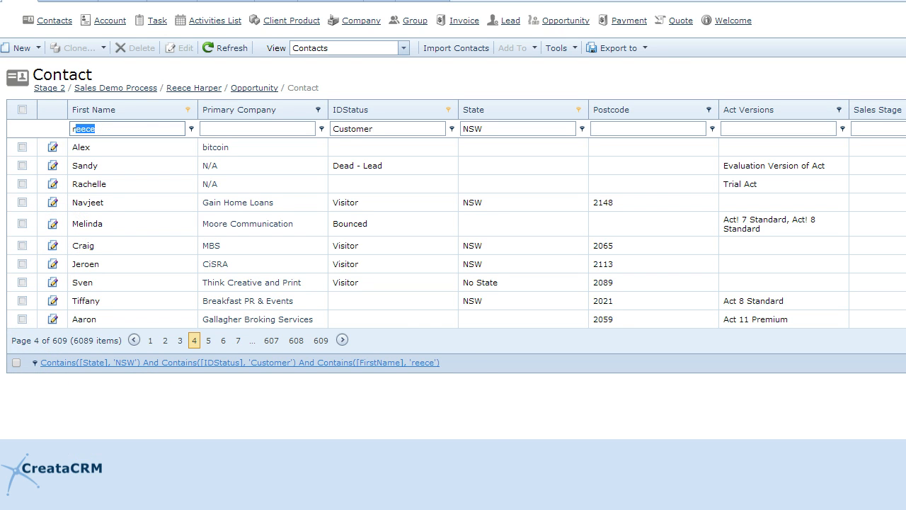
mouse_move(145, 339)
left_mouse_down()
mouse_move(36, 380)
mouse_move(404, 319)
mouse_move(72, 297)
left_mouse_up()
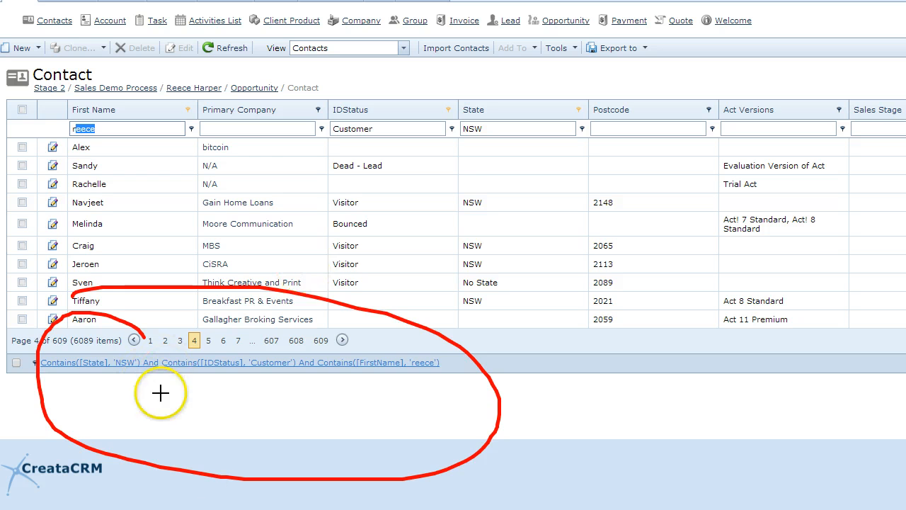
key("Escape")
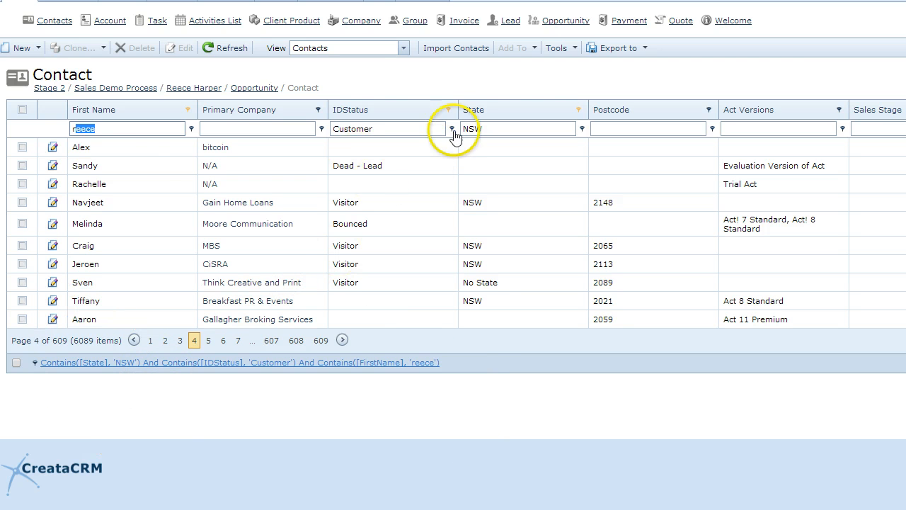
left_click(192, 128)
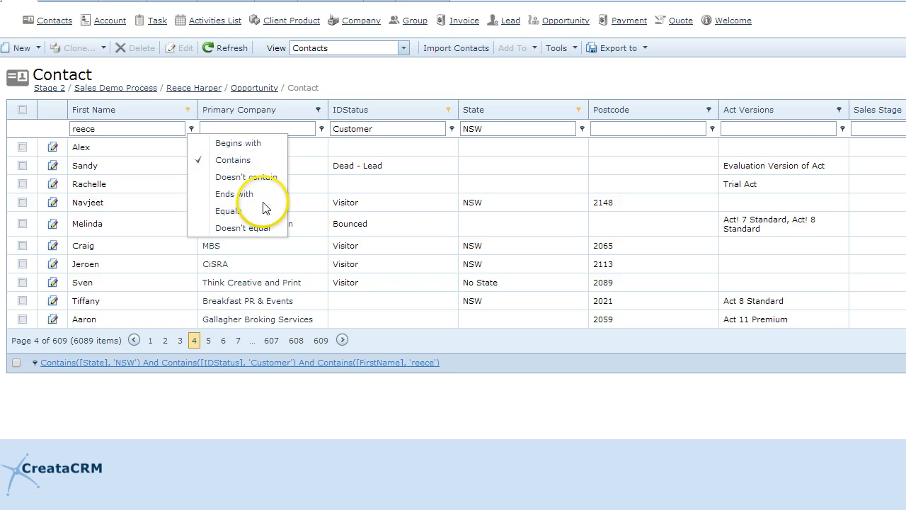
left_click(252, 178)
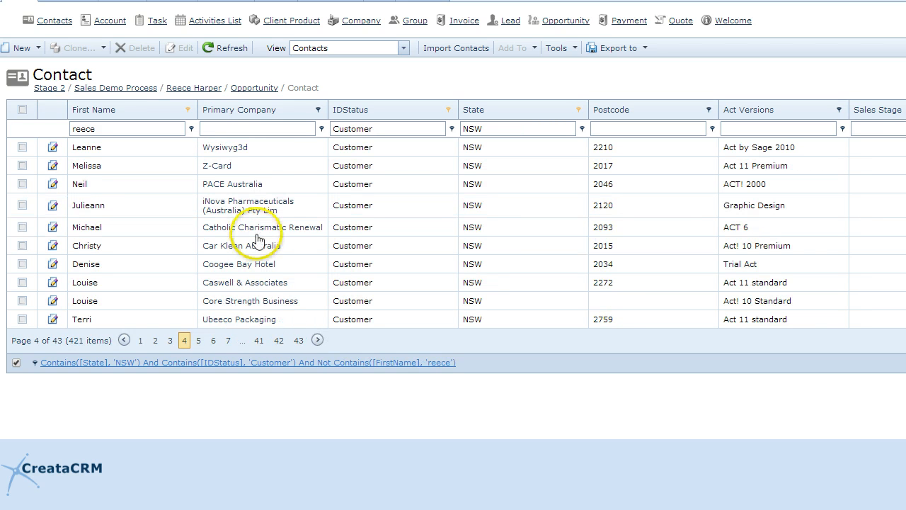
Sort the contact list ascending by IDStatus and set that column's filter operator to Equals
left_click(448, 110)
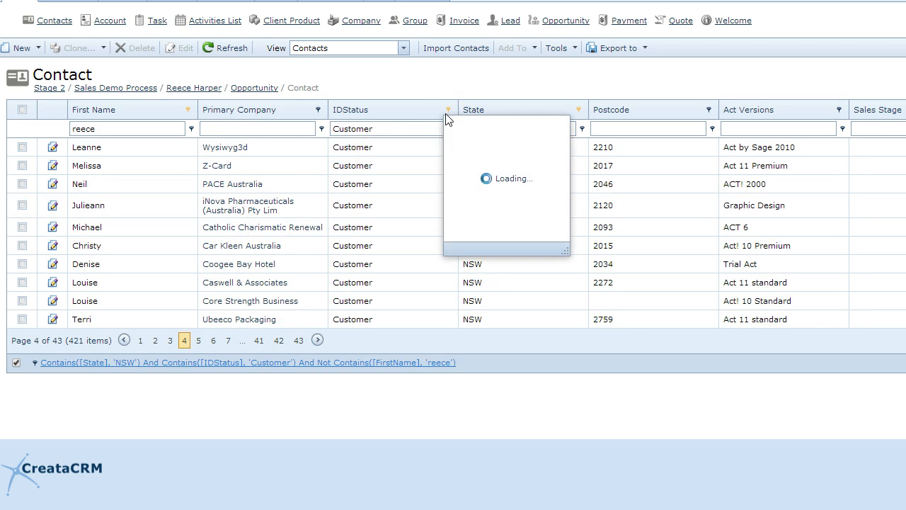
left_click(421, 106)
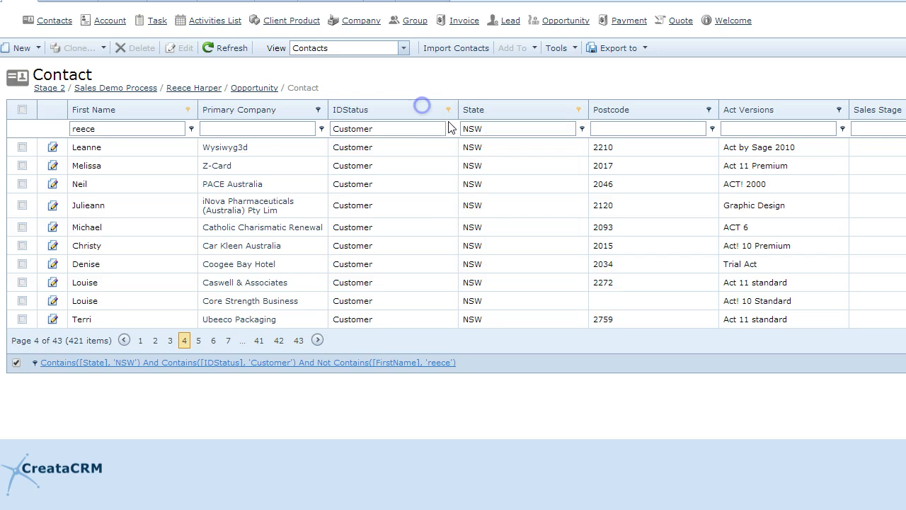
left_click(452, 128)
left_click(453, 128)
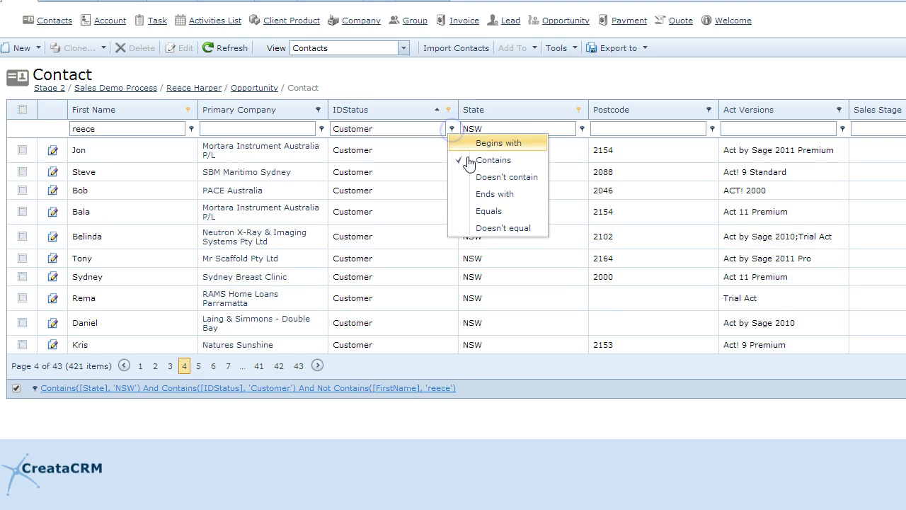
left_click(511, 211)
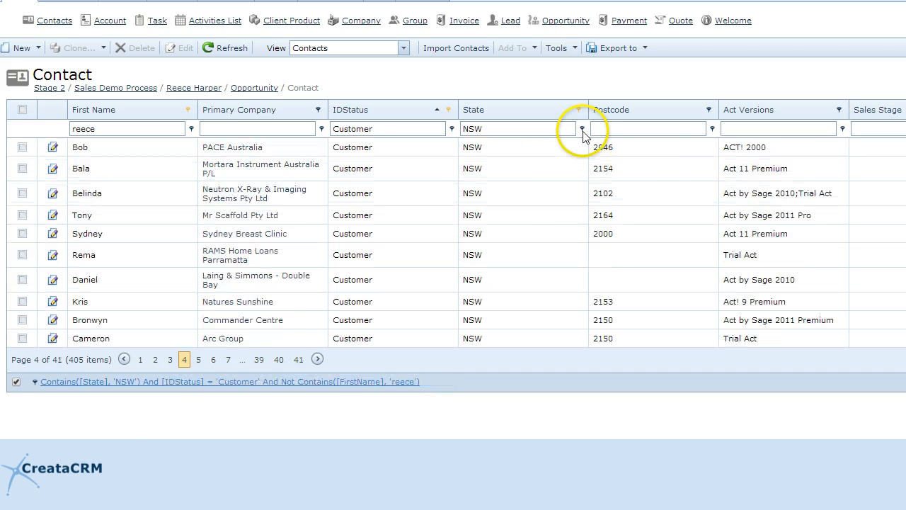
Set the State column's filter operator to Doesn't equal
left_click(582, 128)
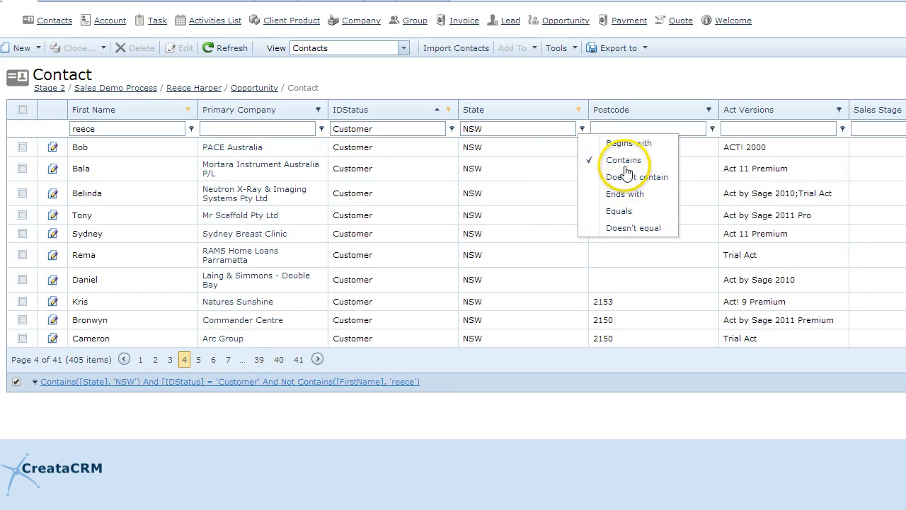
left_click(638, 230)
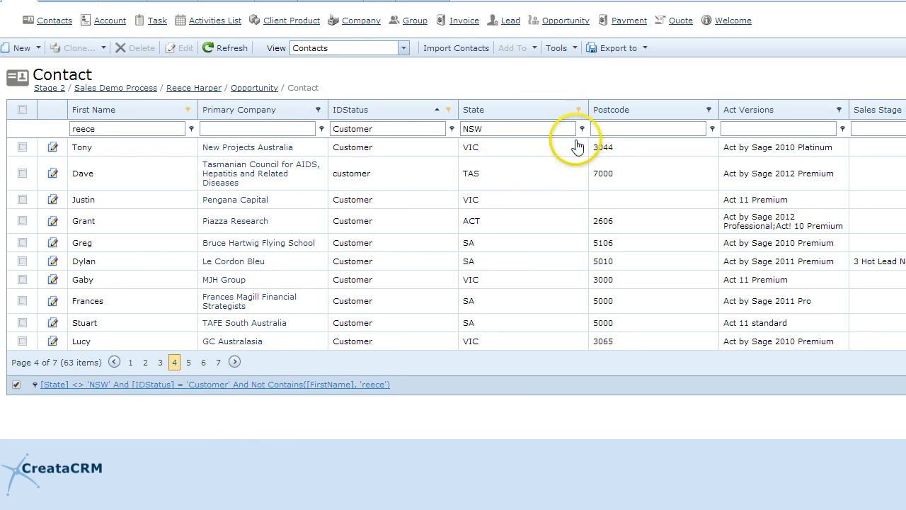
Show the contact list's footer and add a Count summary beneath the IDStatus column
right_click(517, 110)
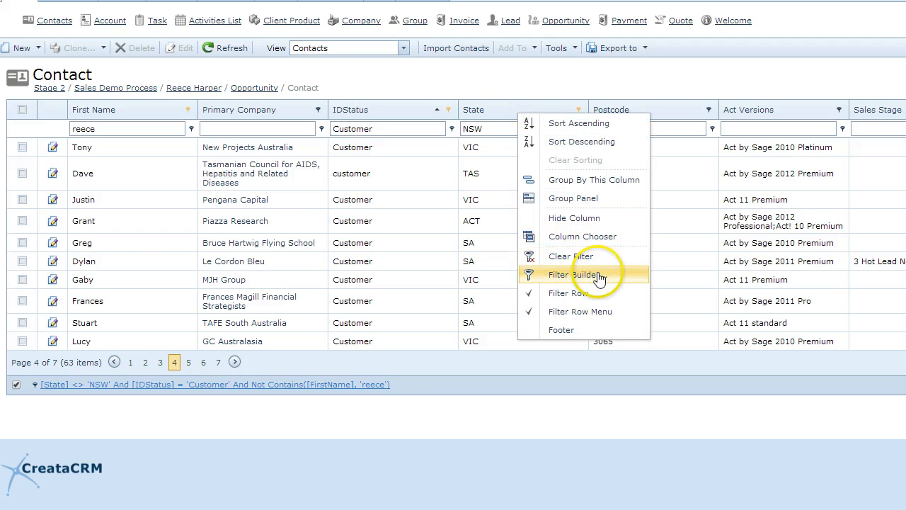
left_click(566, 333)
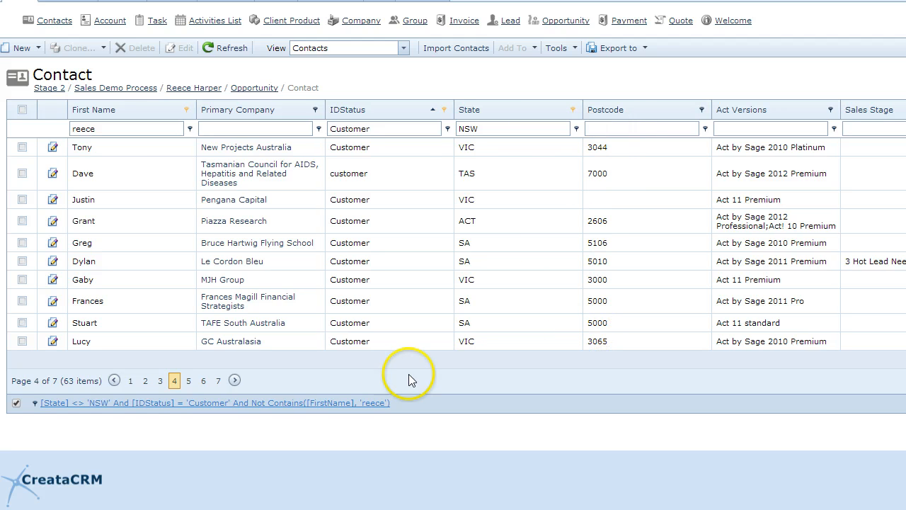
right_click(354, 365)
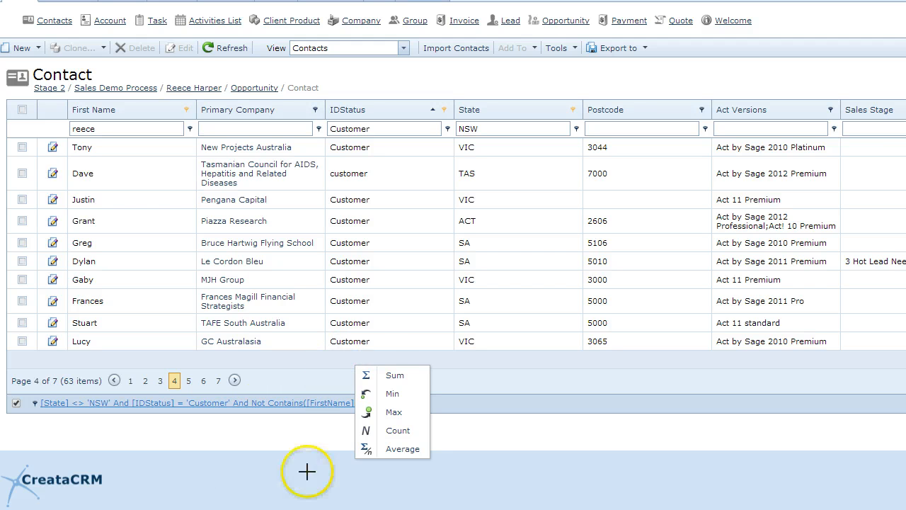
left_click_drag(343, 357, 344, 391)
left_click_drag(168, 369, 182, 369)
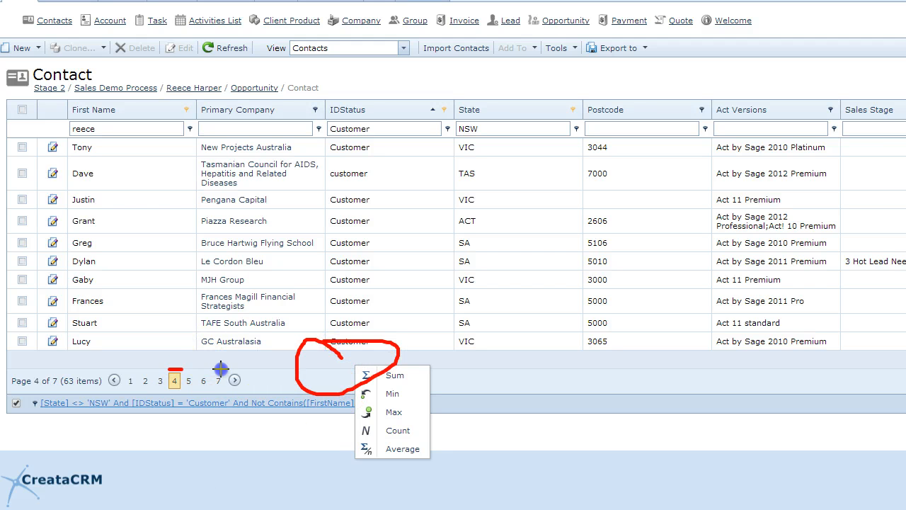
key("Escape")
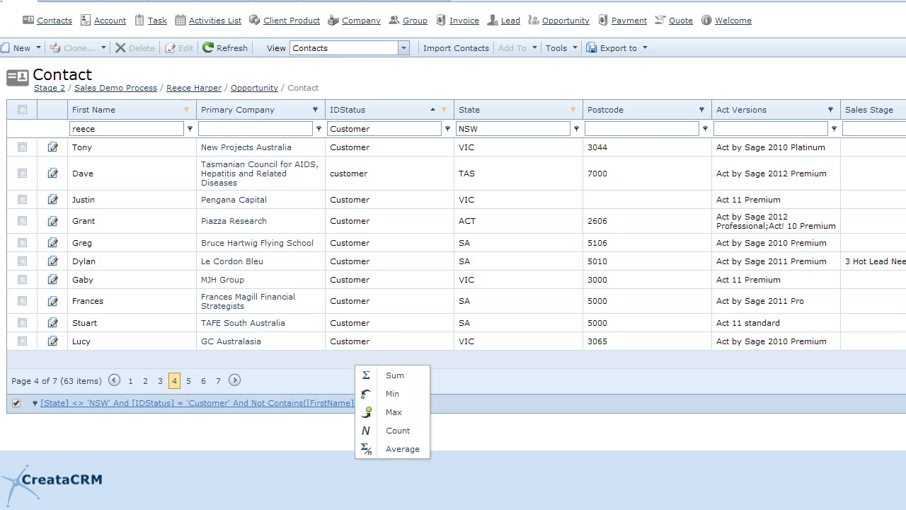
right_click(341, 352)
left_click(384, 419)
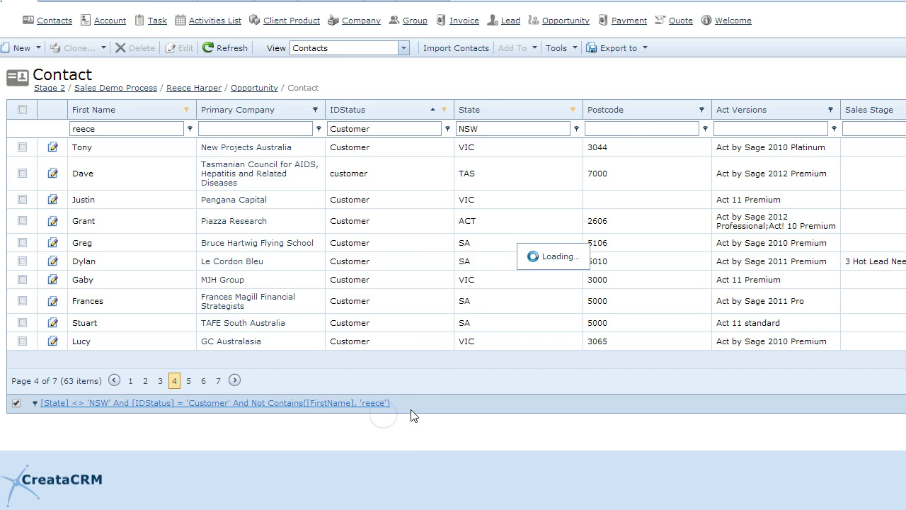
Leave the contact list and open the Opportunity list
right_click(400, 361)
left_click(536, 446)
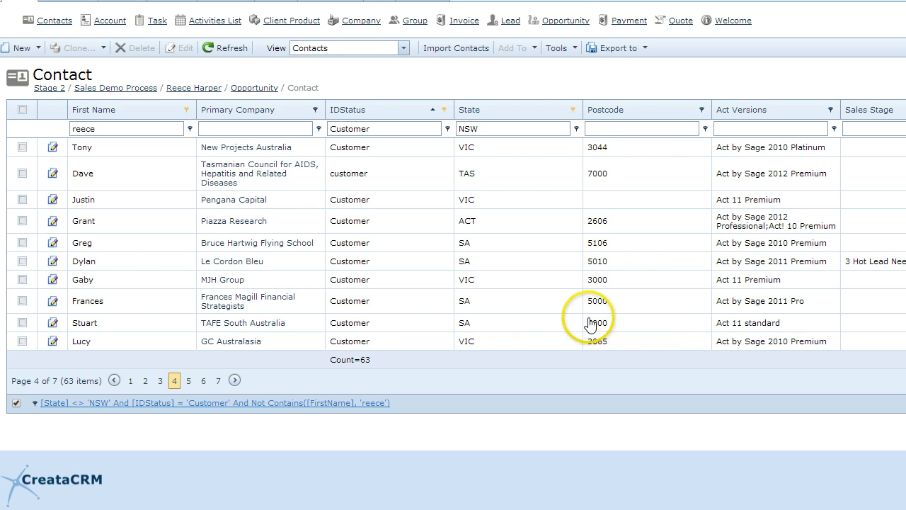
left_click(566, 22)
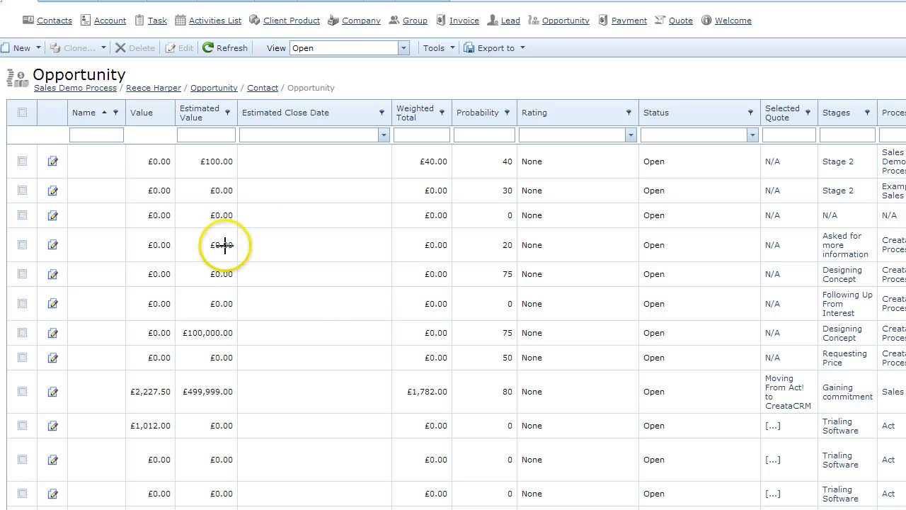
mouse_move(230, 106)
left_mouse_down()
mouse_move(170, 134)
mouse_move(183, 98)
left_mouse_up()
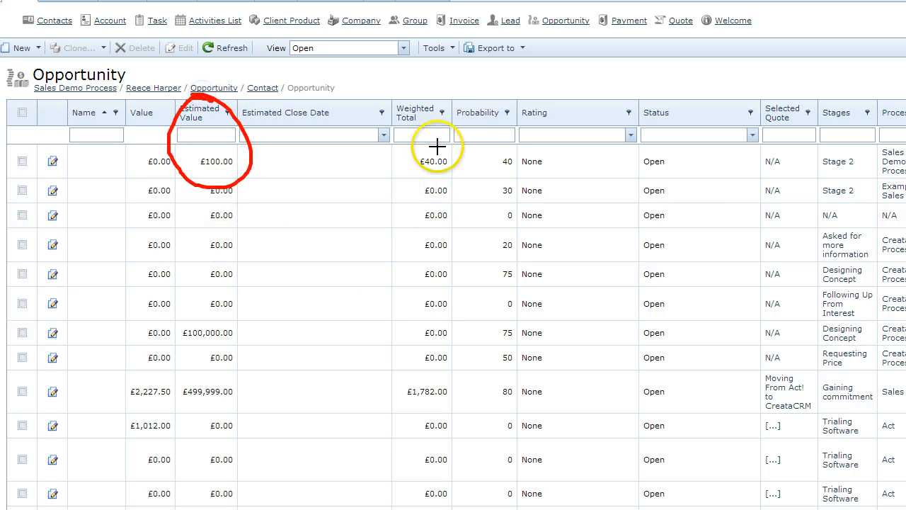
left_click_drag(436, 105, 383, 150)
left_click_drag(430, 92, 434, 95)
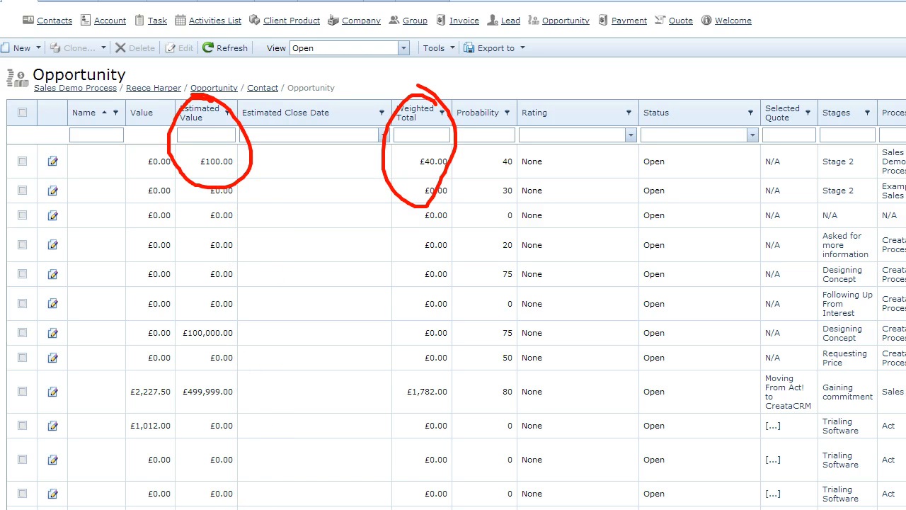
Add a Sum summary beneath the Estimated Value column in the opportunity list's footer
left_click(235, 509)
scroll(236, 500, "down", 5)
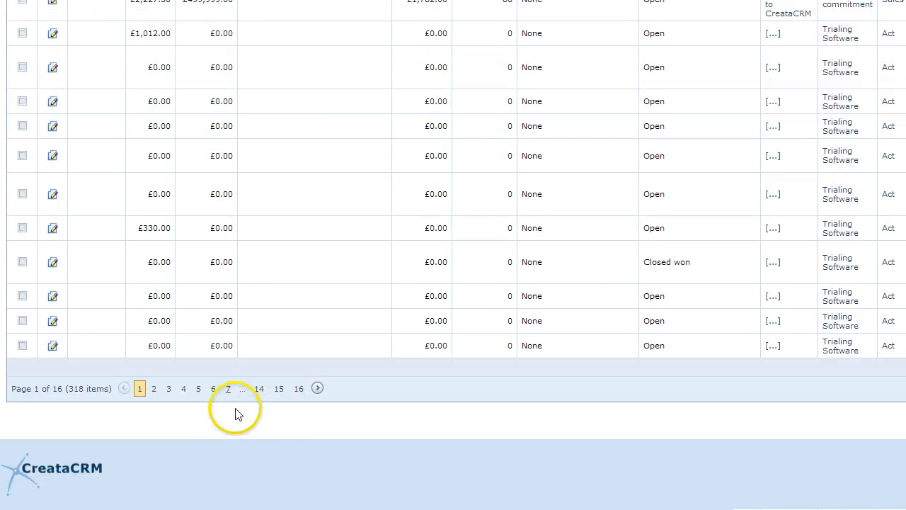
right_click(220, 370)
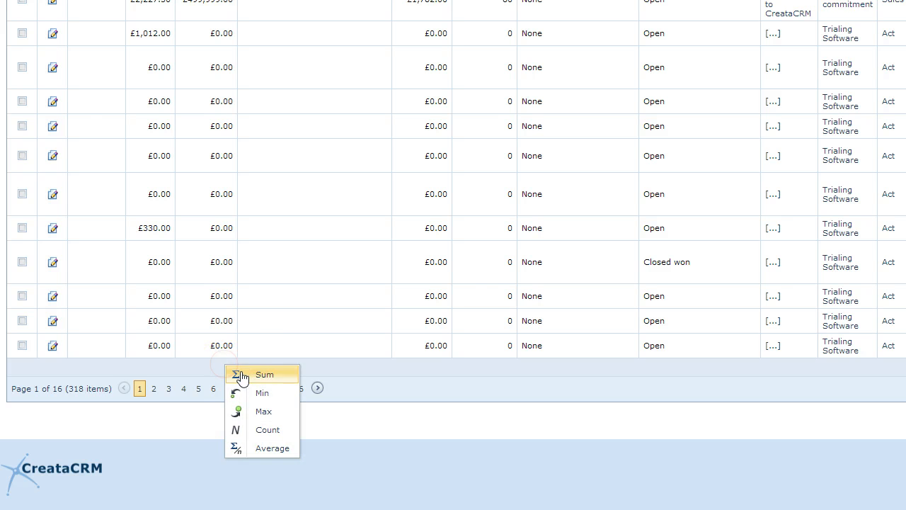
left_click(242, 373)
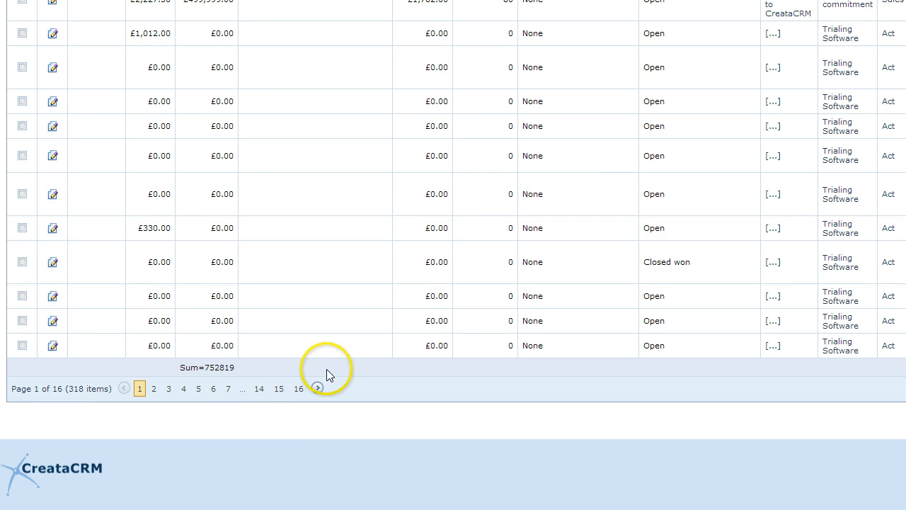
left_click_drag(252, 368, 203, 370)
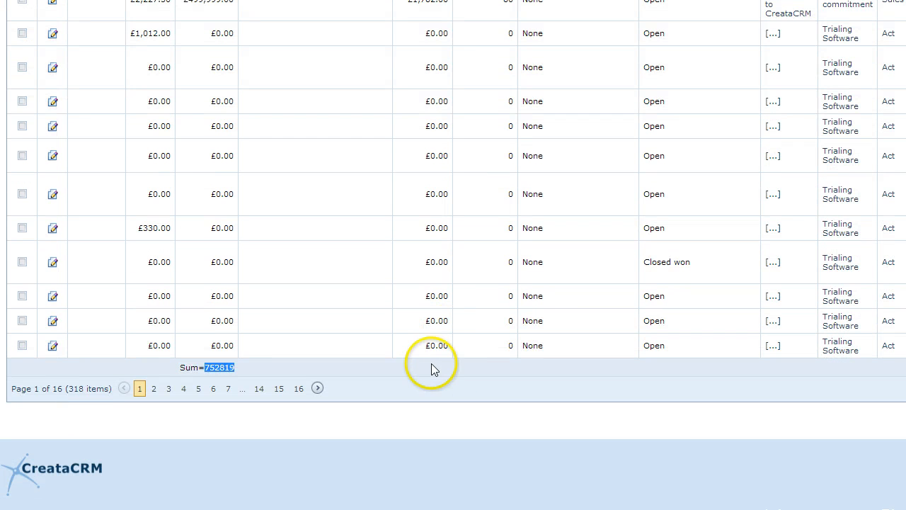
Add a Sum summary beneath the Weighted Total column in the opportunity list's footer
left_click(433, 366)
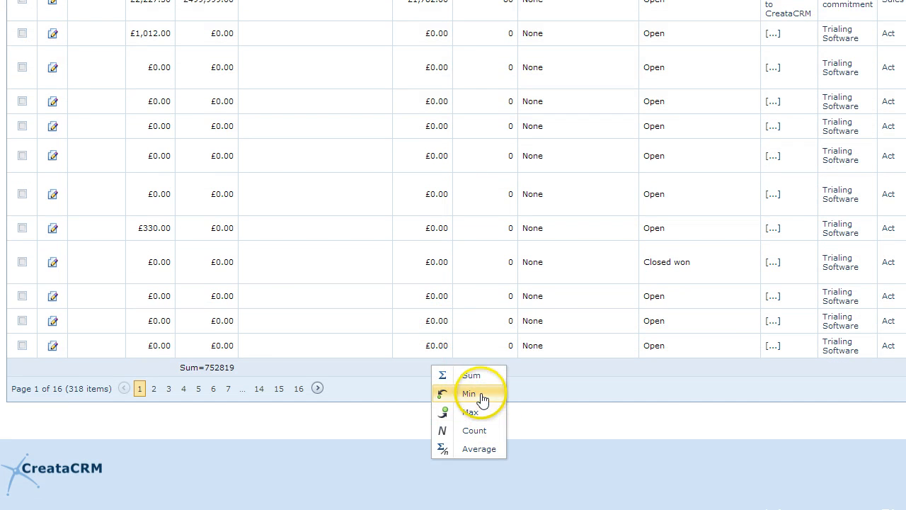
left_click(472, 375)
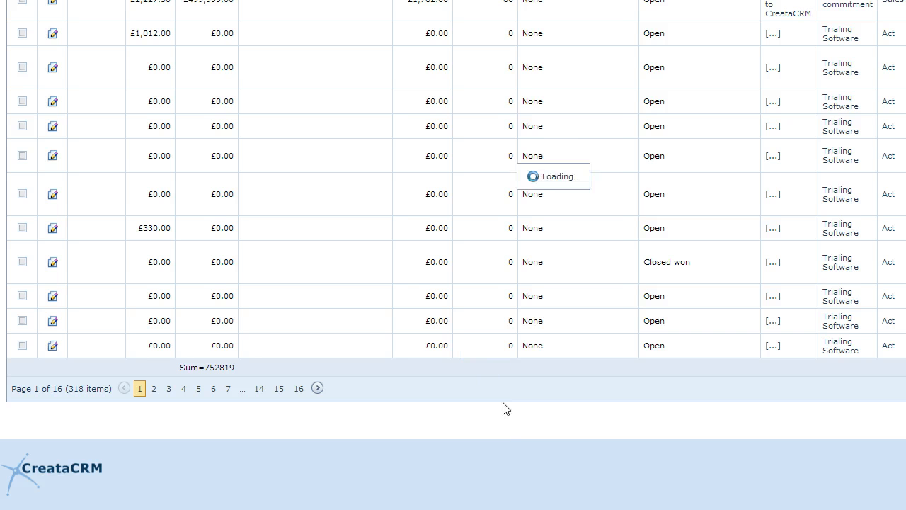
left_click(437, 367)
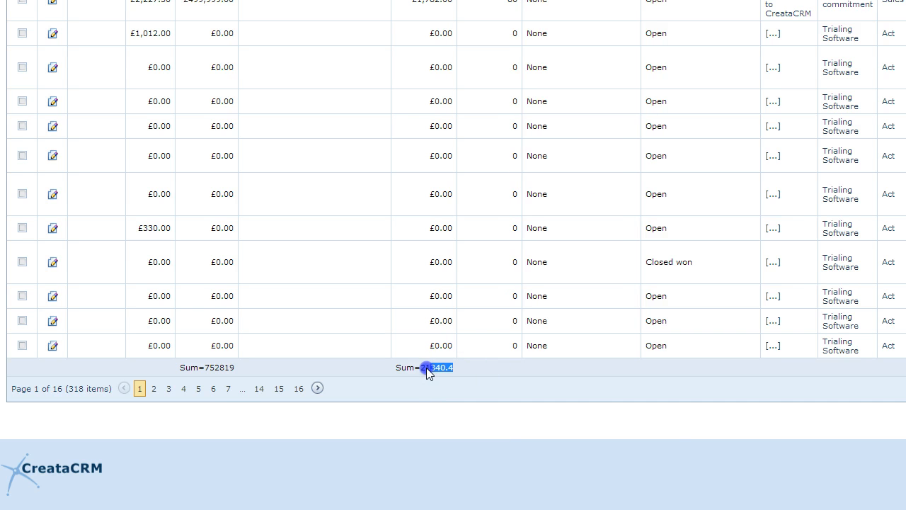
left_click(232, 368)
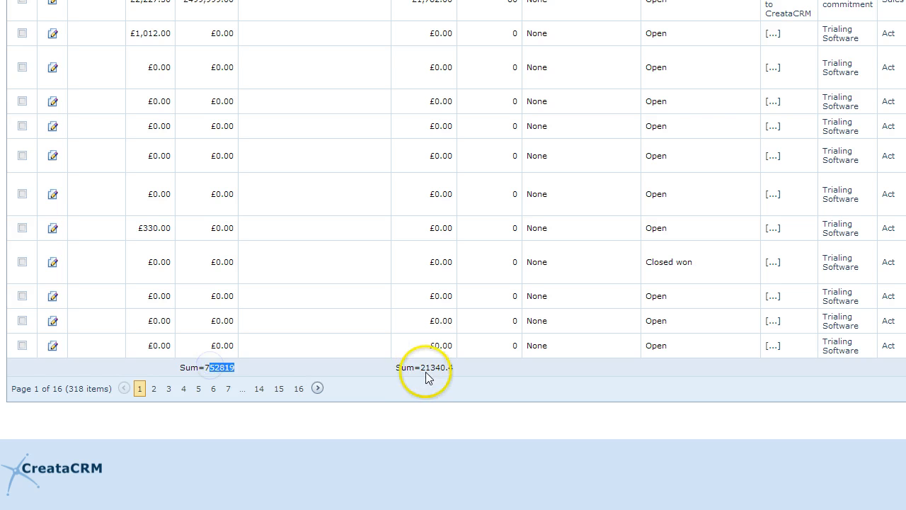
left_click(205, 368)
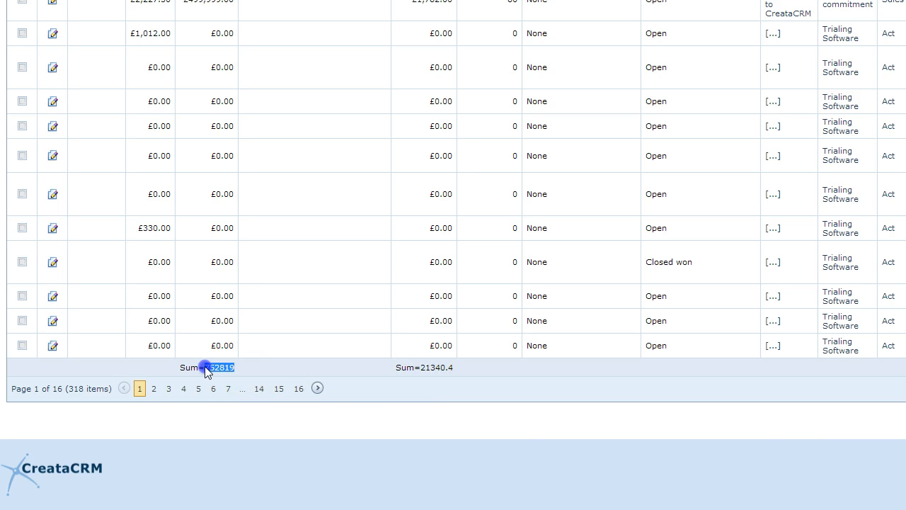
Change the footer summary beneath the Estimated Value column to Average
scroll(350, 405, "up", 5)
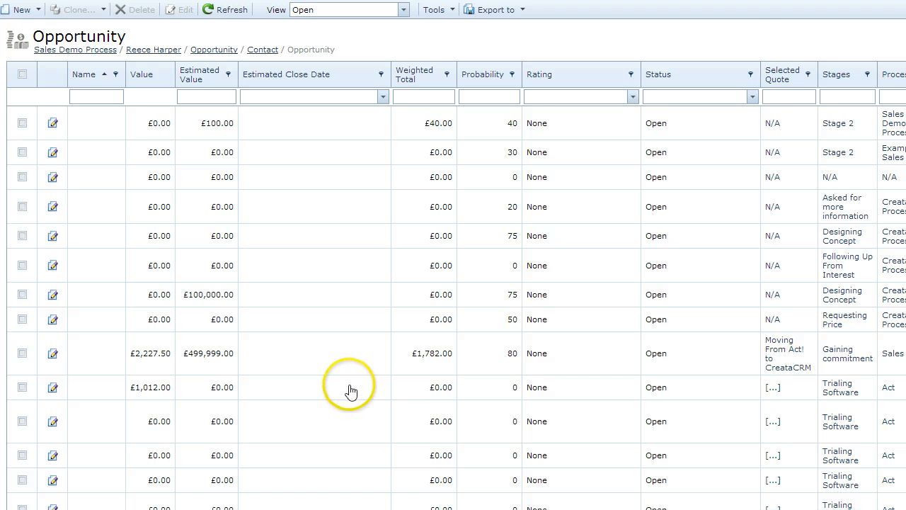
scroll(349, 391, "down", 5)
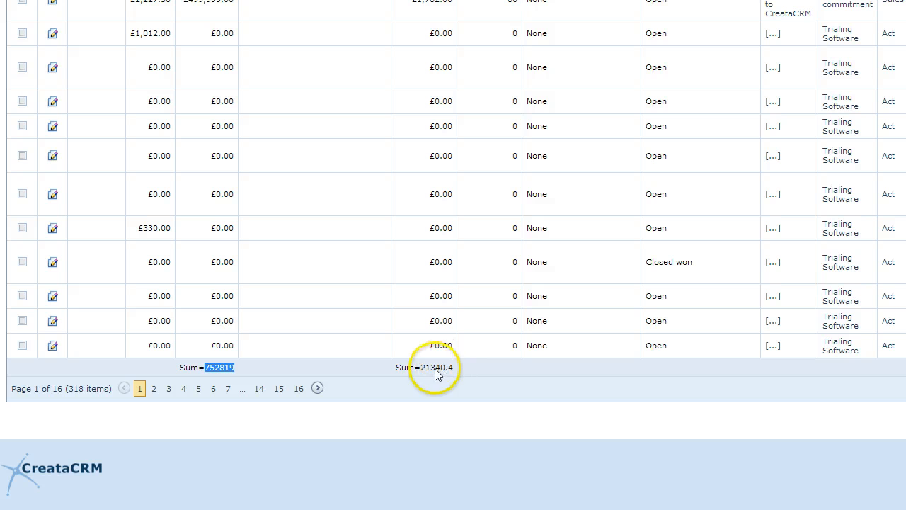
right_click(219, 369)
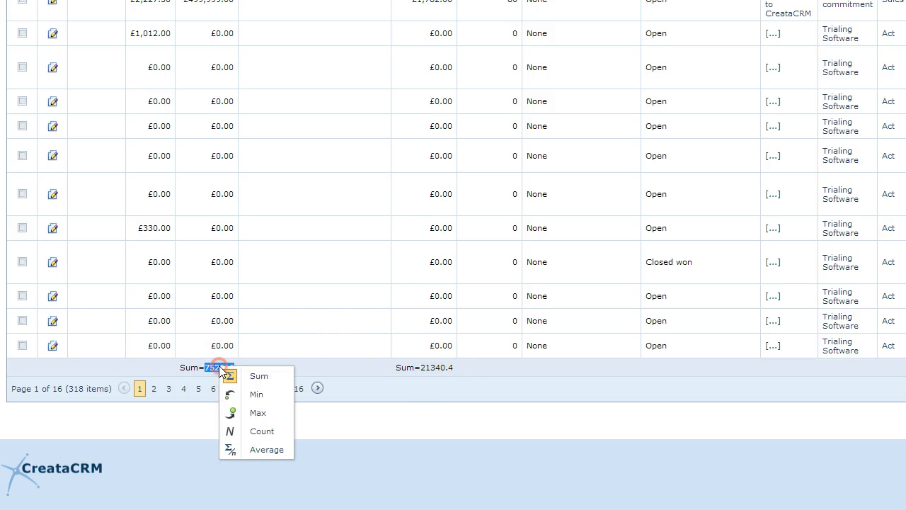
left_click(281, 447)
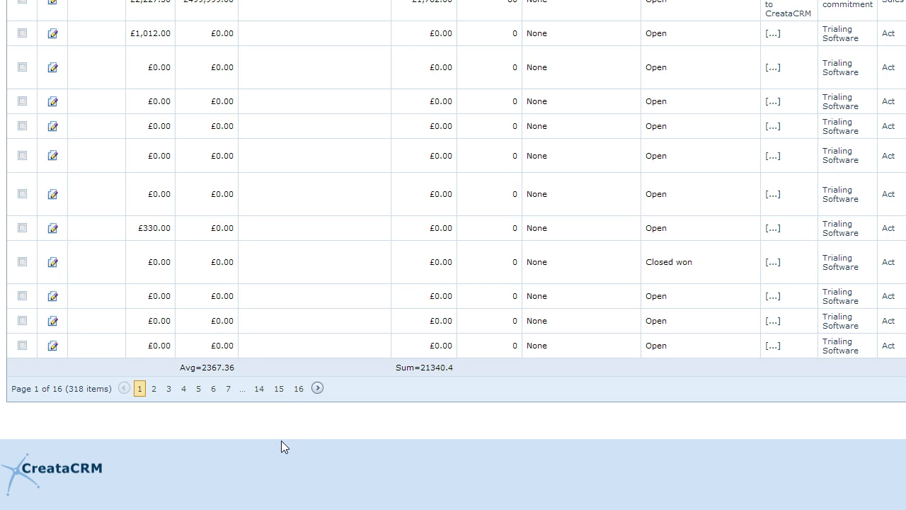
left_click(285, 436)
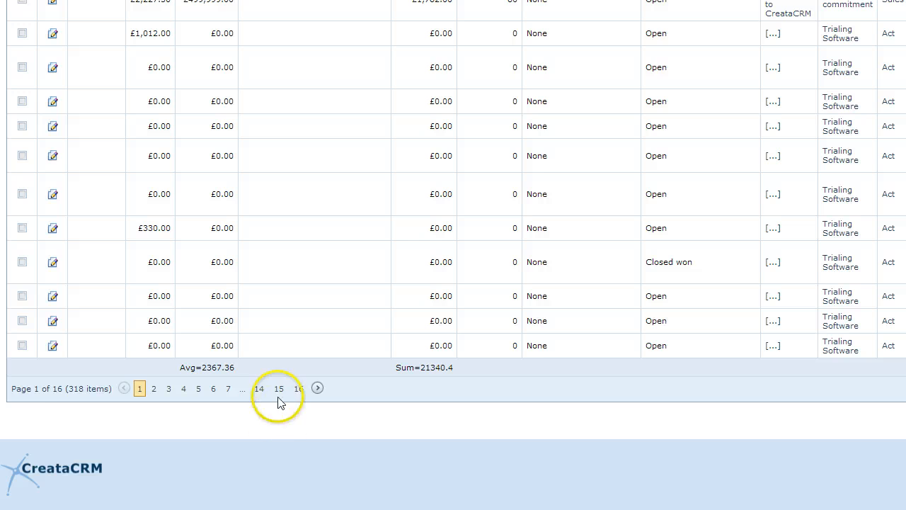
scroll(277, 364, "up", 5)
scroll(277, 366, "down", 2)
scroll(276, 365, "up", 2)
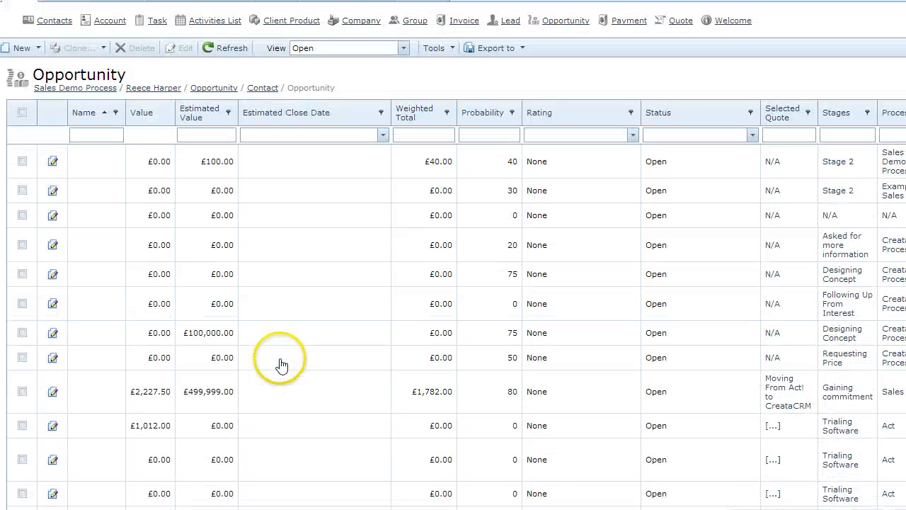
right_click(348, 114)
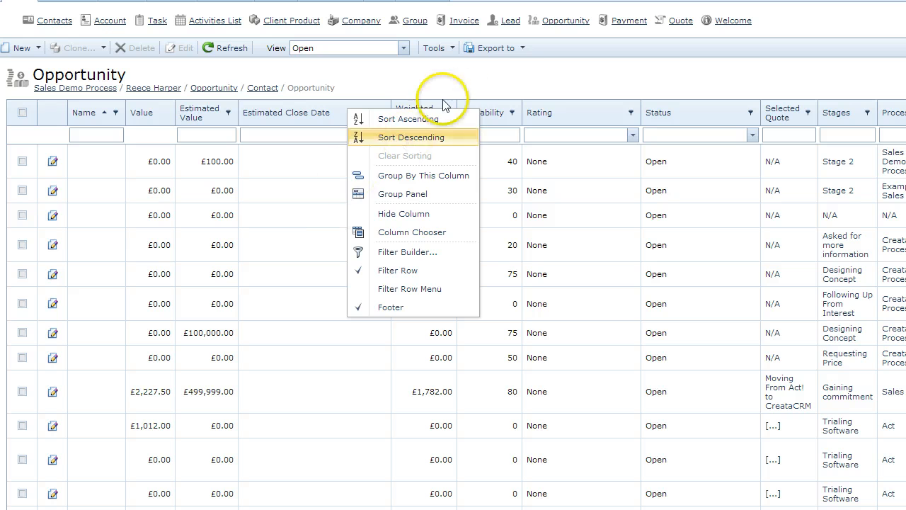
left_click(516, 76)
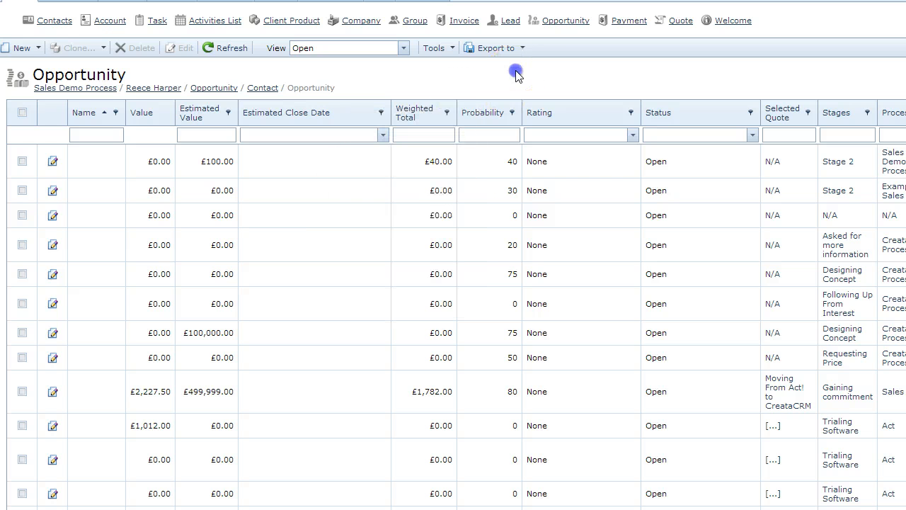